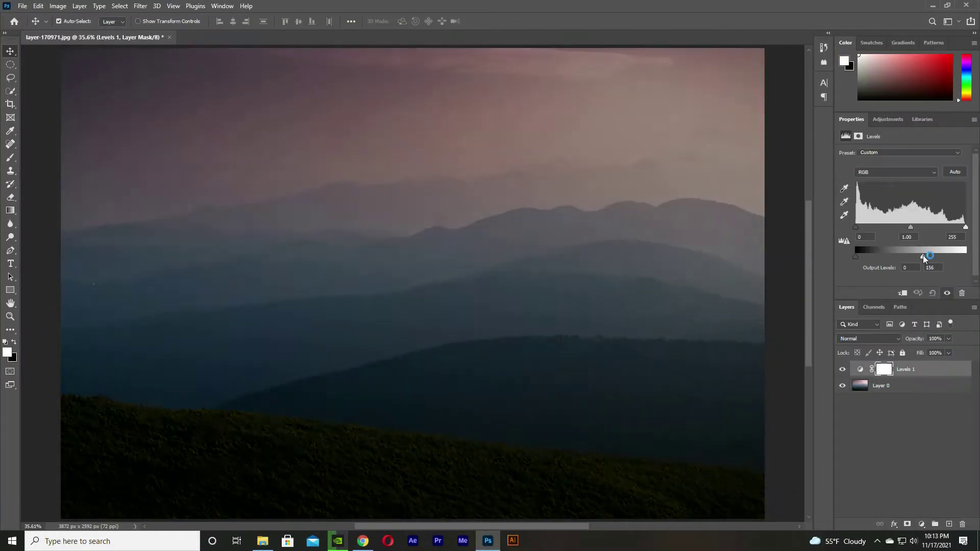
Darken the backdrop by raising the Levels black sliders, then begin placing the Everest image.
{"action": "left_click_drag", "start_coordinate": [856, 228], "coordinate": [863, 229]}
{"action": "left_click", "coordinate": [24, 6]}
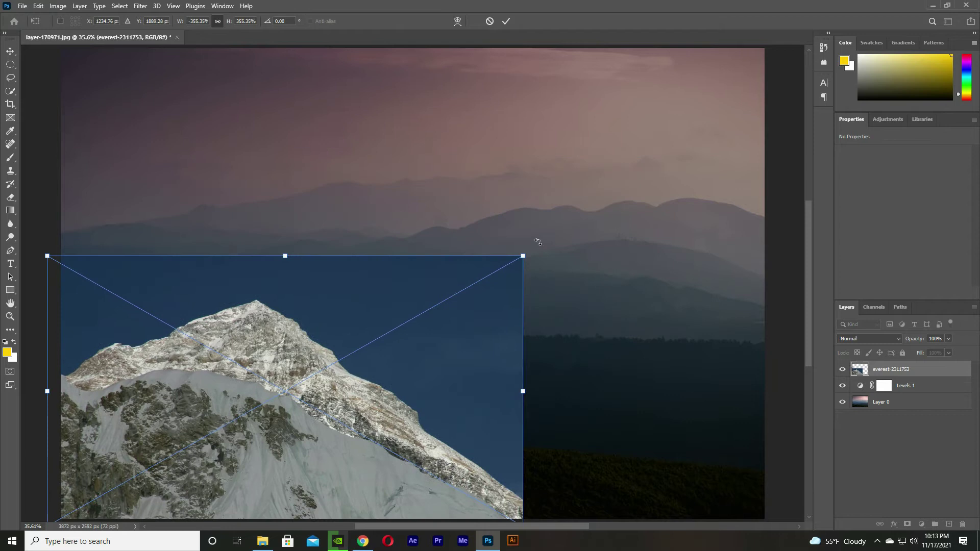
Position the placed Everest photo and mask out its blue sky using Color Range.
{"action": "left_click_drag", "start_coordinate": [539, 242], "coordinate": [567, 227]}
{"action": "left_click_drag", "start_coordinate": [510, 286], "coordinate": [475, 245]}
{"action": "key", "text": "Return"}
{"action": "left_click", "coordinate": [119, 5]}
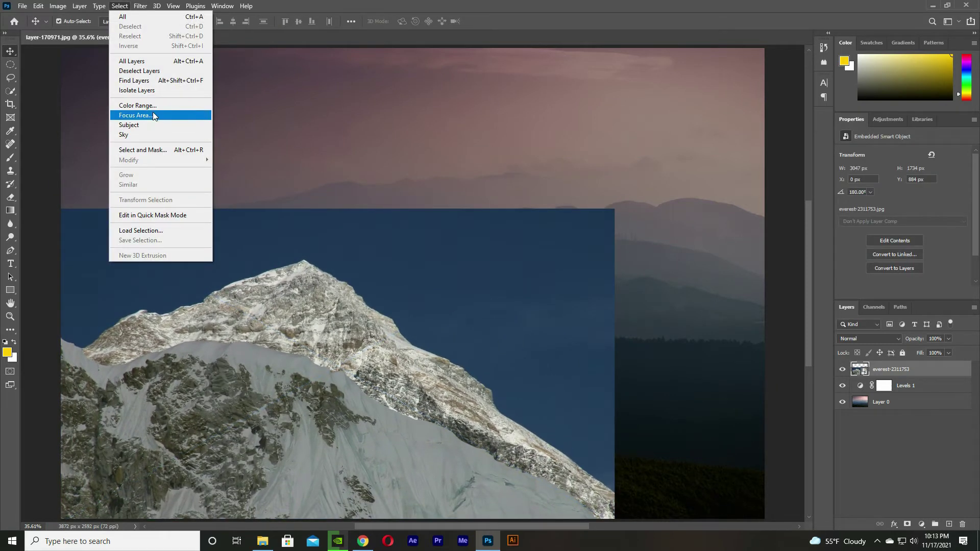
{"action": "left_click", "coordinate": [137, 105]}
{"action": "mouse_move", "coordinate": [513, 151]}
{"action": "left_mouse_down"}
{"action": "mouse_move", "coordinate": [436, 156]}
{"action": "mouse_move", "coordinate": [489, 149]}
{"action": "left_mouse_up"}
{"action": "key", "text": "Return"}
{"action": "key", "text": "ctrl"}
{"action": "left_click", "coordinate": [907, 525]}
Rotate and scale the Everest peak, then darken it to a silhouette with a clipped Levels.
{"action": "key", "text": "ctrl+t"}
{"action": "left_click_drag", "start_coordinate": [582, 273], "coordinate": [608, 283]}
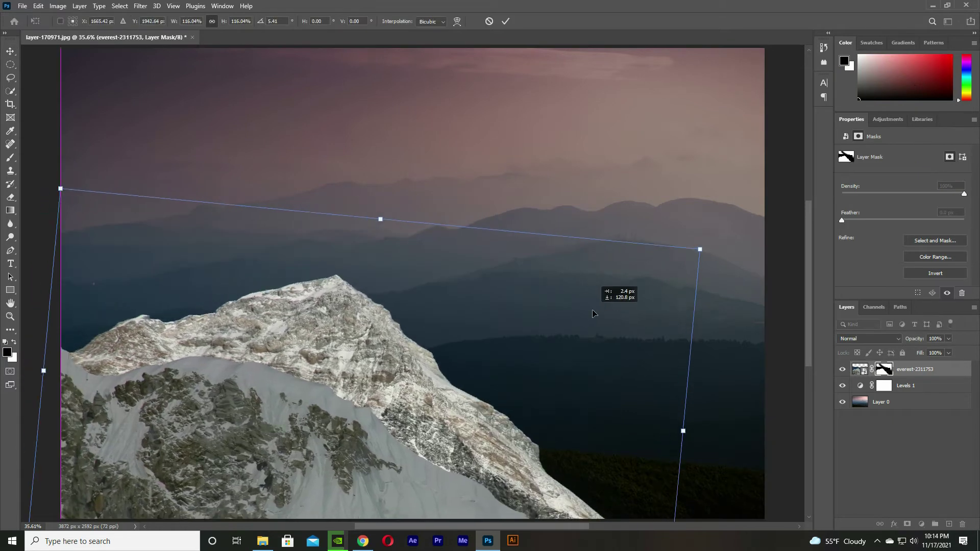
{"action": "key", "text": "Return"}
{"action": "left_click", "coordinate": [923, 525]}
{"action": "left_click", "coordinate": [915, 387]}
{"action": "key", "text": "ctrl+alt+g"}
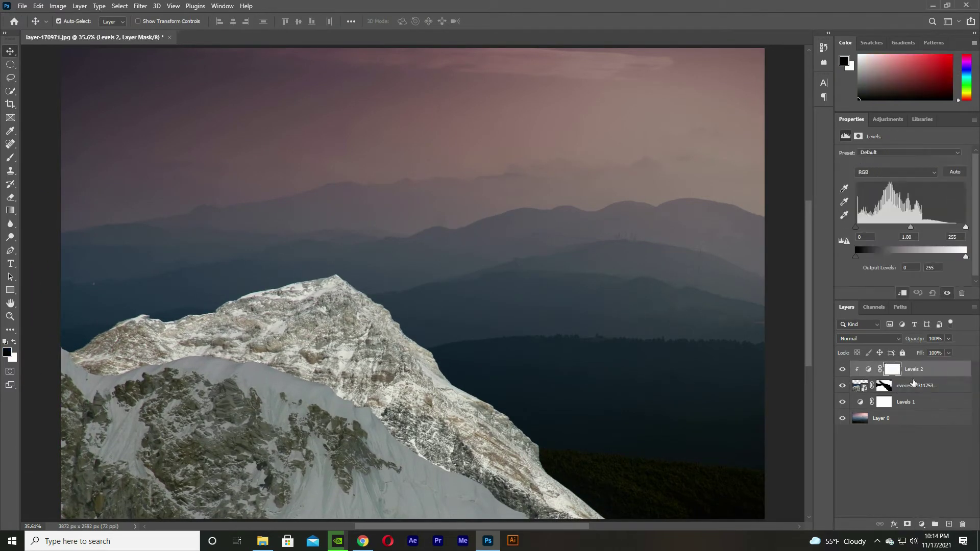
{"action": "mouse_move", "coordinate": [965, 256]}
{"action": "left_mouse_down"}
{"action": "mouse_move", "coordinate": [859, 256]}
{"action": "mouse_move", "coordinate": [872, 227]}
{"action": "mouse_move", "coordinate": [903, 227]}
{"action": "left_mouse_up"}
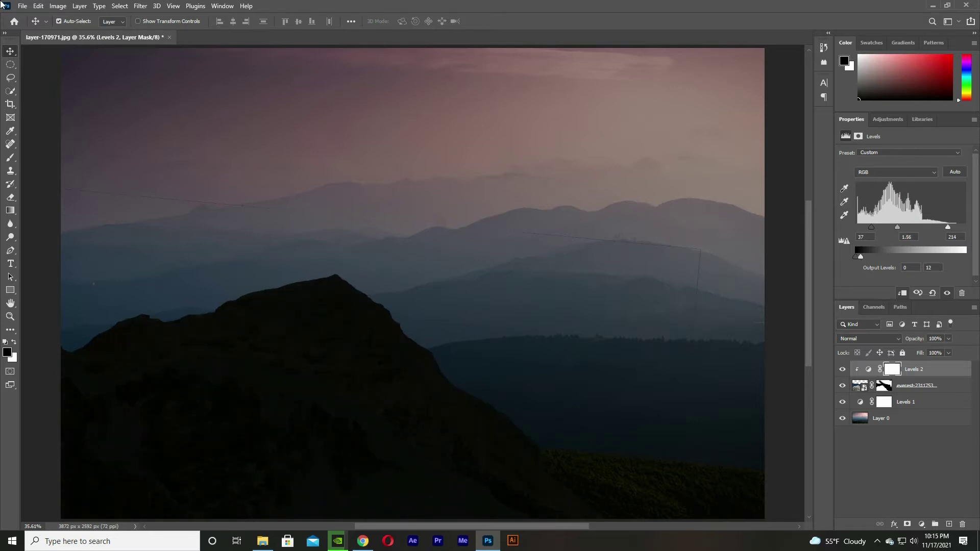
Place the moon image and enlarge it behind and above the peak.
{"action": "left_click", "coordinate": [22, 6]}
{"action": "double_click", "coordinate": [357, 136]}
{"action": "key", "text": "Return"}
{"action": "key", "text": "m"}
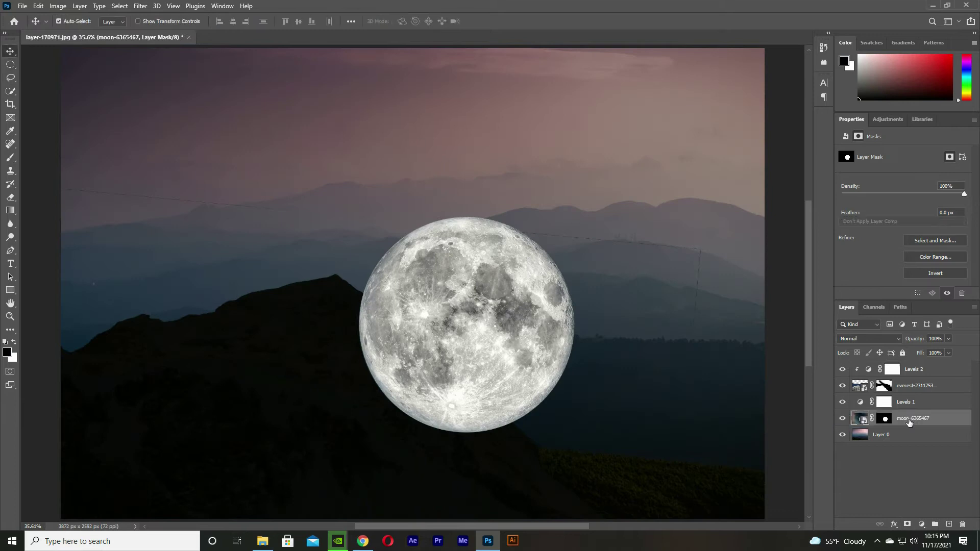
{"action": "left_click", "coordinate": [913, 402]}
{"action": "key", "text": "ctrl+t"}
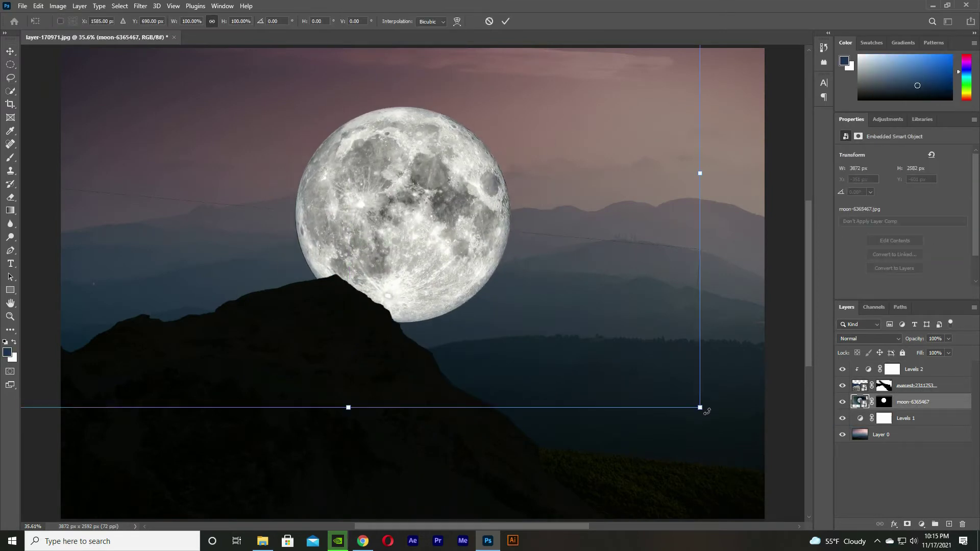
{"action": "left_click_drag", "start_coordinate": [536, 241], "coordinate": [522, 286]}
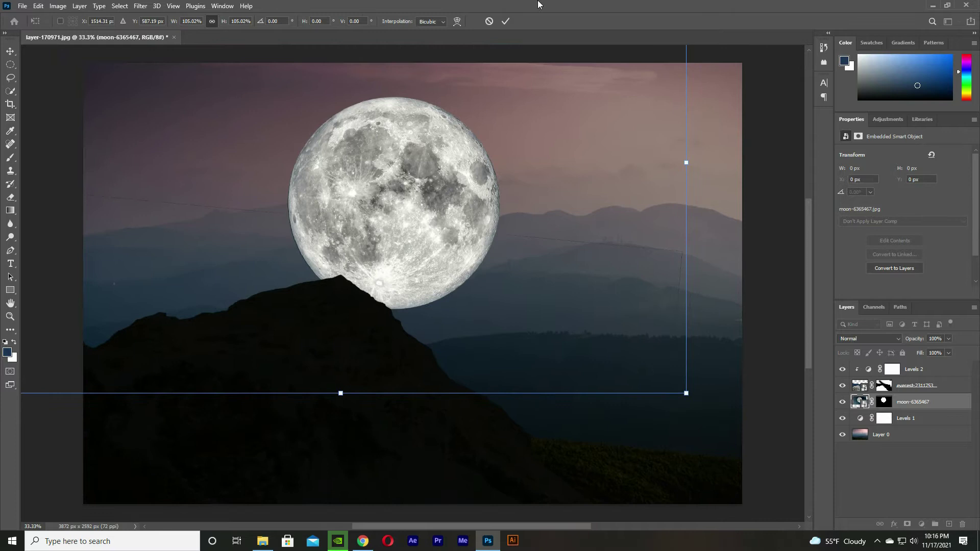
{"action": "left_click", "coordinate": [23, 5]}
{"action": "left_click", "coordinate": [50, 218]}
Place the Christmas sleigh PNG on top, tilted and moved onto the mountain peak.
{"action": "scroll", "coordinate": [304, 268], "scroll_direction": "up", "scroll_amount": 5}
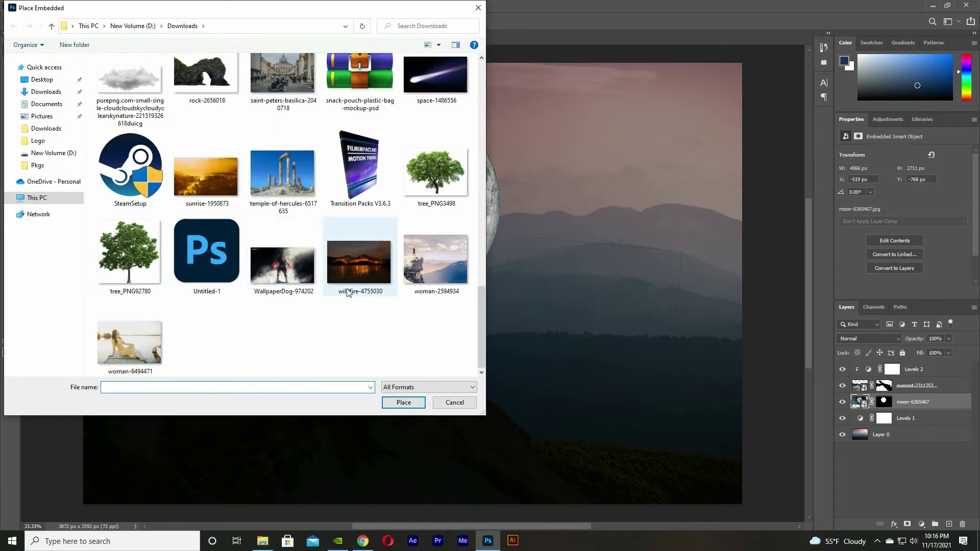
{"action": "scroll", "coordinate": [305, 268], "scroll_direction": "down", "scroll_amount": 5}
{"action": "double_click", "coordinate": [297, 262]}
{"action": "left_click_drag", "start_coordinate": [518, 173], "coordinate": [501, 215]}
{"action": "key", "text": "ctrl+shift+bracketright"}
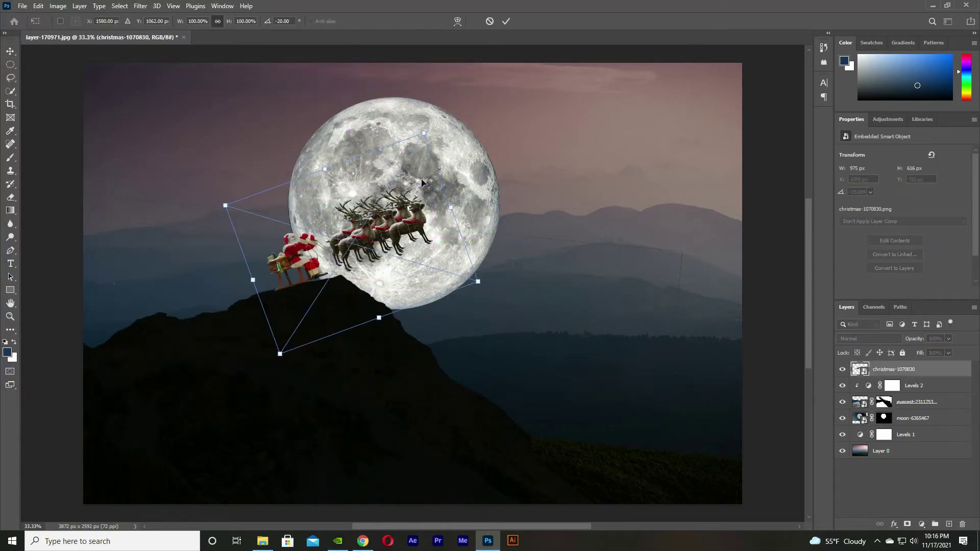
{"action": "key", "text": "ctrl+plus"}
{"action": "left_click_drag", "start_coordinate": [381, 244], "coordinate": [455, 276]}
{"action": "left_click", "coordinate": [506, 21]}
Turn the sleigh into a black silhouette with a clipped Exposure adjustment at -7.67.
{"action": "key", "text": "ctrl+0"}
{"action": "left_click", "coordinate": [893, 369]}
{"action": "left_click", "coordinate": [921, 525]}
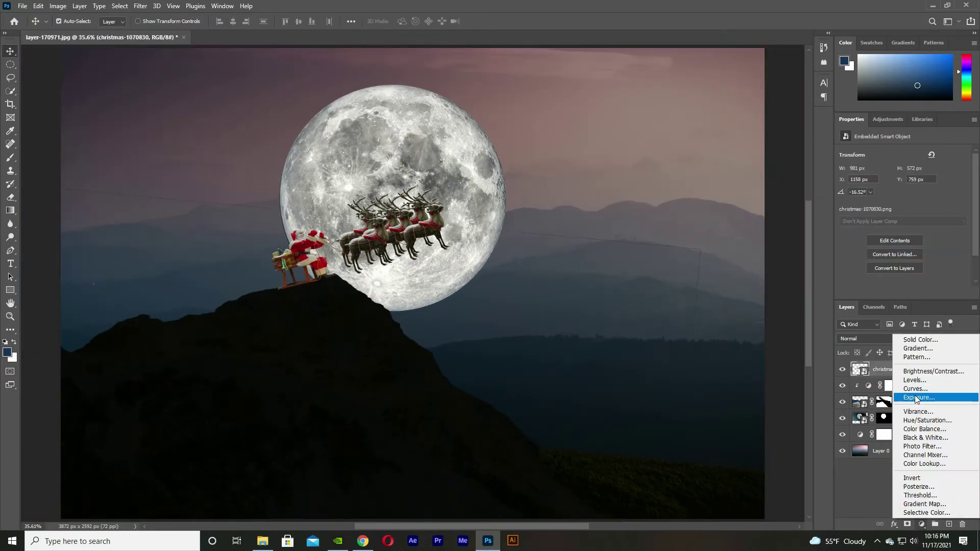
{"action": "left_click", "coordinate": [916, 398]}
{"action": "left_click_drag", "start_coordinate": [902, 178], "coordinate": [860, 179]}
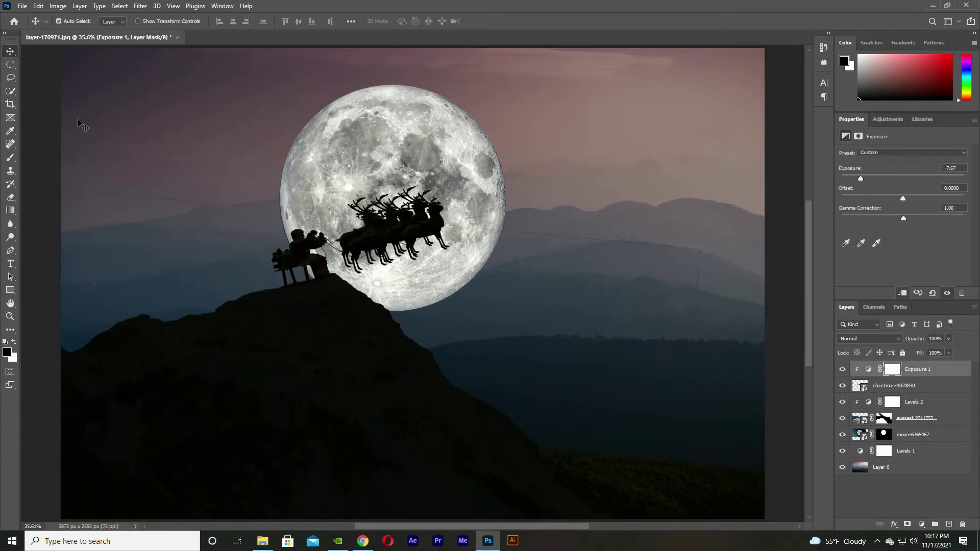
Darken the backdrop by setting the Levels 1 output white to 55.
{"action": "left_click", "coordinate": [860, 451]}
{"action": "left_click_drag", "start_coordinate": [966, 257], "coordinate": [880, 256]}
{"action": "mouse_move", "coordinate": [966, 227]}
{"action": "left_mouse_down"}
{"action": "mouse_move", "coordinate": [900, 227]}
{"action": "mouse_move", "coordinate": [936, 228]}
{"action": "left_mouse_up"}
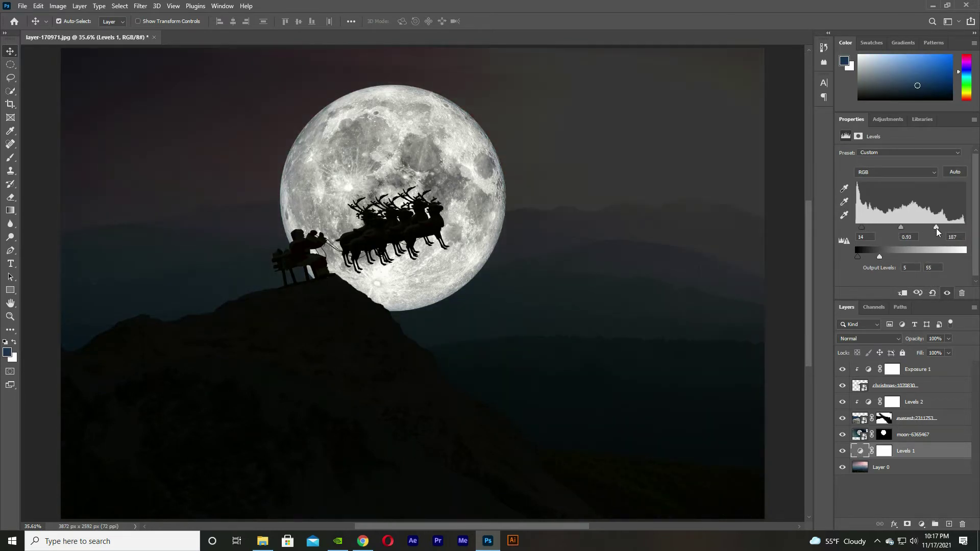
Add a dark Camera Raw vignette around the edges of the background layer.
{"action": "left_click", "coordinate": [881, 467]}
{"action": "left_click", "coordinate": [157, 5]}
{"action": "left_click", "coordinate": [189, 87]}
{"action": "left_click", "coordinate": [786, 239]}
{"action": "left_click", "coordinate": [776, 273]}
{"action": "left_click_drag", "start_coordinate": [787, 323], "coordinate": [763, 324]}
{"action": "left_click", "coordinate": [831, 511]}
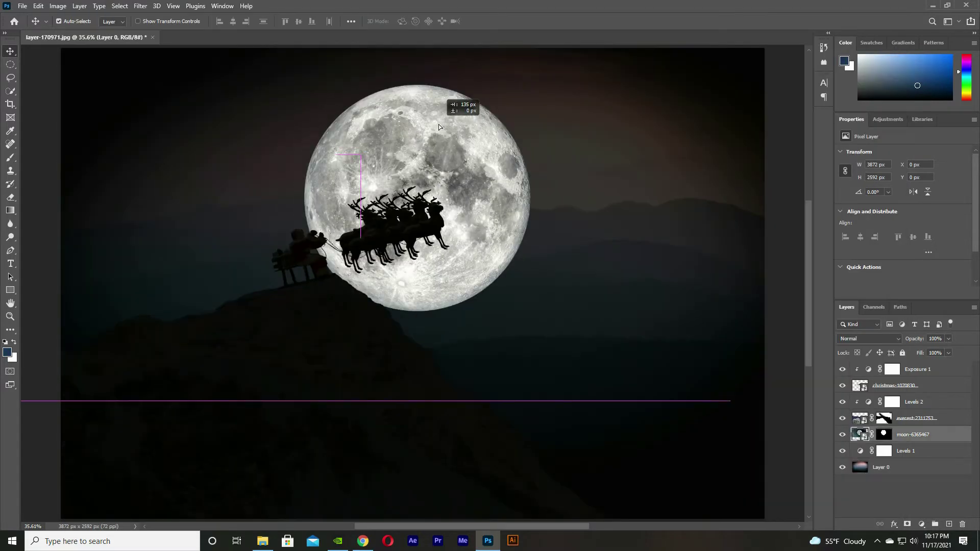
Give the moon an Outer Glow with size 161 and opacity 100.
{"action": "left_click", "coordinate": [889, 525]}
{"action": "left_click", "coordinate": [929, 510]}
{"action": "left_click_drag", "start_coordinate": [587, 131], "coordinate": [685, 74]}
{"action": "left_click_drag", "start_coordinate": [845, 203], "coordinate": [835, 203]}
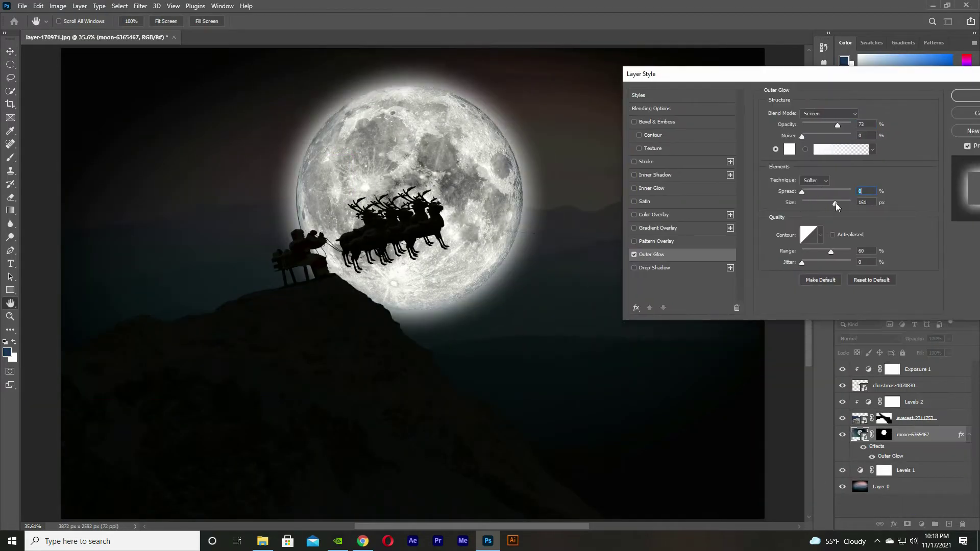
{"action": "left_click_drag", "start_coordinate": [837, 125], "coordinate": [862, 123]}
{"action": "left_click_drag", "start_coordinate": [832, 251], "coordinate": [829, 251]}
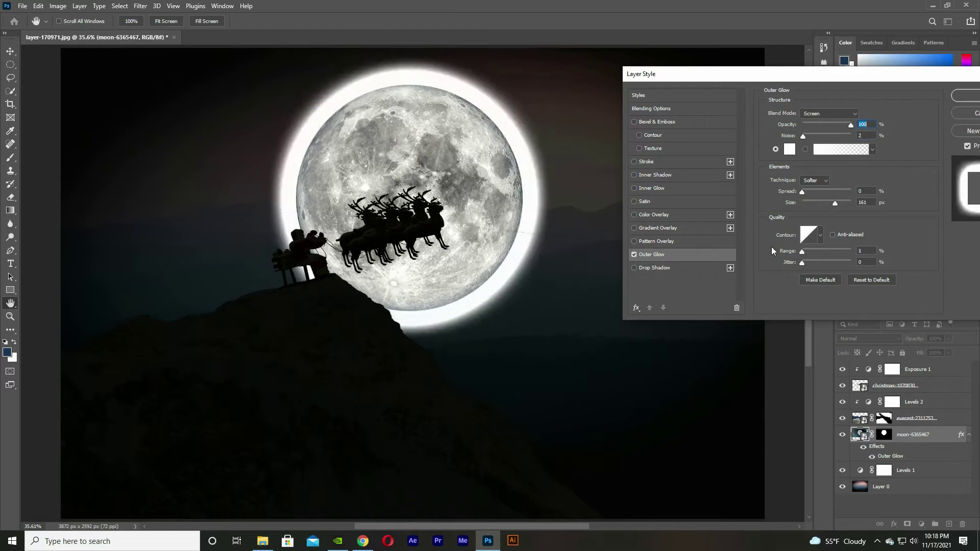
Add an Inner Glow and white Color Overlay to the moon, then nudge it up-left.
{"action": "left_click", "coordinate": [634, 188]}
{"action": "left_click_drag", "start_coordinate": [802, 191], "coordinate": [830, 203]}
{"action": "left_click_drag", "start_coordinate": [829, 251], "coordinate": [842, 251]}
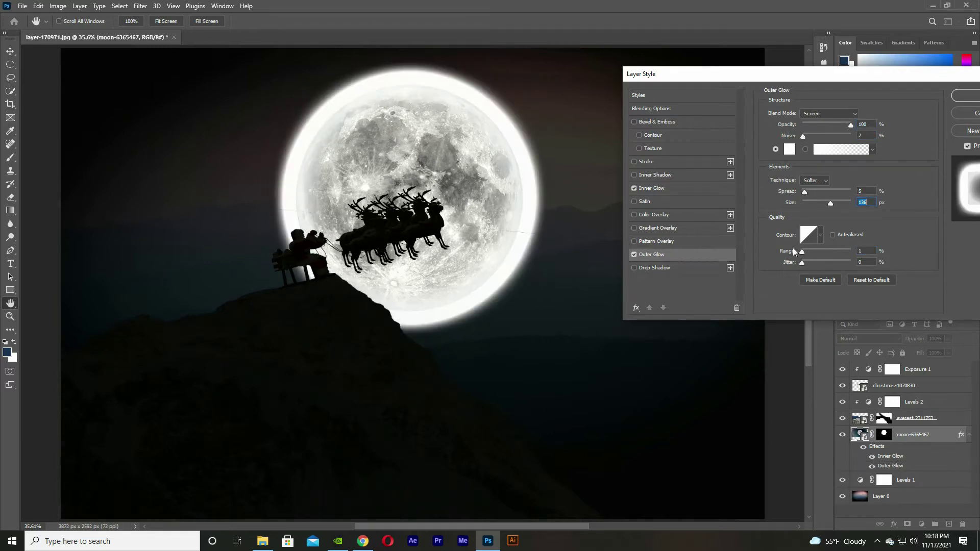
{"action": "left_click", "coordinate": [654, 214]}
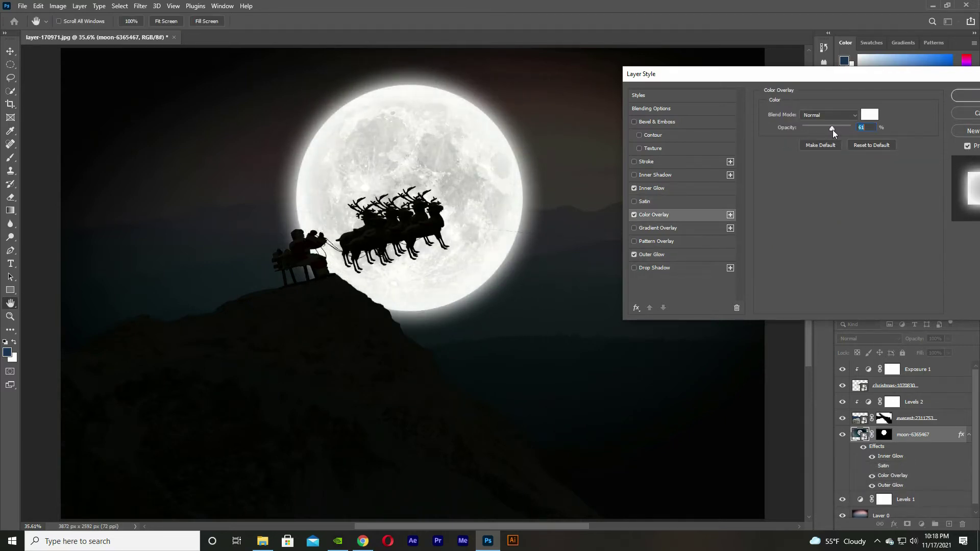
{"action": "key", "text": "Return"}
{"action": "key", "text": "v"}
{"action": "left_click_drag", "start_coordinate": [408, 165], "coordinate": [376, 158]}
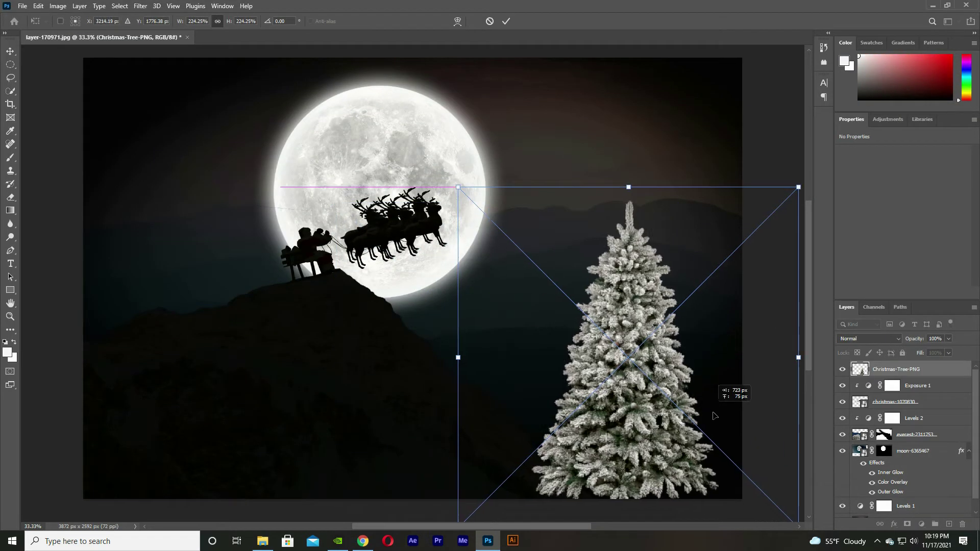
Enlarge the placed pine and add a smaller copy behind it, lower in the scene.
{"action": "left_click_drag", "start_coordinate": [461, 188], "coordinate": [396, 77]}
{"action": "key", "text": "Return"}
{"action": "mouse_move", "coordinate": [683, 115]}
{"action": "left_mouse_down"}
{"action": "mouse_move", "coordinate": [509, 120]}
{"action": "mouse_move", "coordinate": [580, 262]}
{"action": "left_mouse_up"}
{"action": "key", "text": "ctrl+t"}
{"action": "key", "text": "Return"}
{"action": "key", "text": "ctrl+["}
{"action": "mouse_move", "coordinate": [490, 358]}
{"action": "left_mouse_down"}
{"action": "mouse_move", "coordinate": [516, 416]}
{"action": "mouse_move", "coordinate": [513, 388]}
{"action": "left_mouse_up"}
Duplicate the tree again and resize the copy in the centre.
{"action": "key", "text": "ctrl+j"}
{"action": "key", "text": "ctrl+t"}
{"action": "left_click_drag", "start_coordinate": [658, 276], "coordinate": [618, 324]}
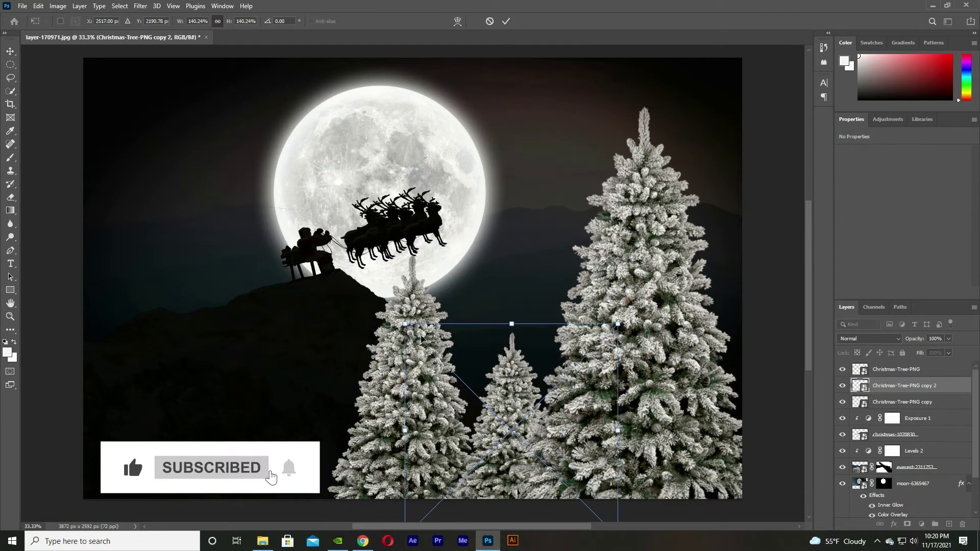
{"action": "left_click", "coordinate": [505, 21]}
Add another tree copy at the left edge enlarged to about 236%, and move one toward the centre.
{"action": "key", "text": "ctrl+j"}
{"action": "left_click_drag", "start_coordinate": [513, 388], "coordinate": [148, 403]}
{"action": "key", "text": "ctrl+t"}
{"action": "left_click_drag", "start_coordinate": [250, 324], "coordinate": [318, 99]}
{"action": "left_click_drag", "start_coordinate": [193, 255], "coordinate": [138, 268]}
{"action": "key", "text": "Return"}
{"action": "mouse_move", "coordinate": [124, 356]}
{"action": "left_mouse_down"}
{"action": "mouse_move", "coordinate": [330, 391]}
{"action": "mouse_move", "coordinate": [472, 385]}
{"action": "left_mouse_up"}
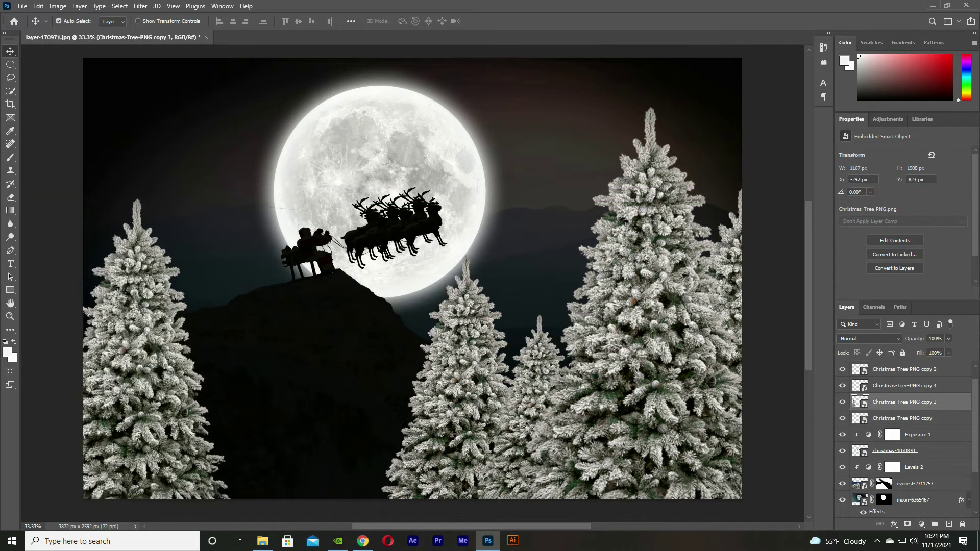
Darken the large right-hand tree with a clipped Exposure adjustment at -3.94.
{"action": "left_click", "coordinate": [916, 370]}
{"action": "left_click", "coordinate": [922, 524]}
{"action": "left_click", "coordinate": [934, 452]}
{"action": "left_click_drag", "start_coordinate": [903, 175], "coordinate": [866, 179]}
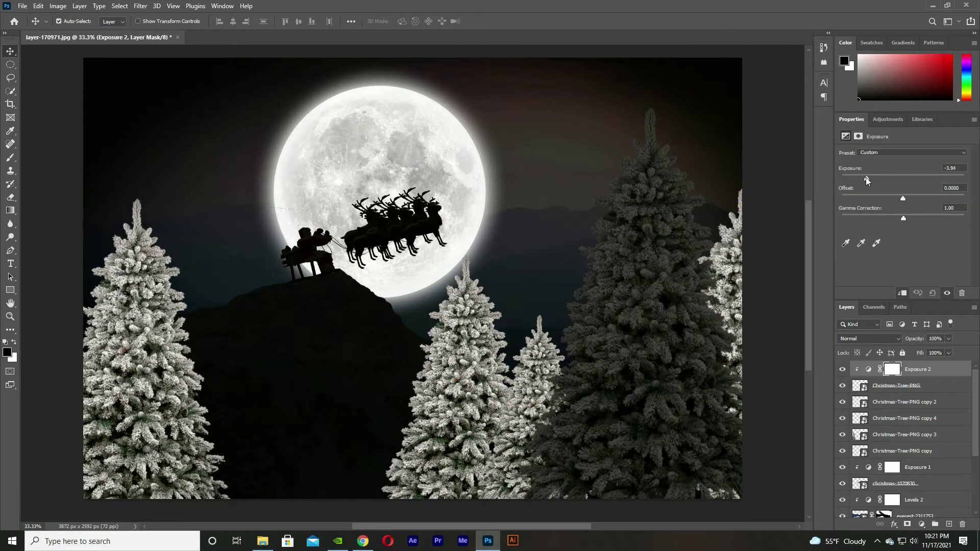
Alt-drag copies of Exposure 2 onto the other tree layers, then zoom in on the sleigh.
{"action": "mouse_move", "coordinate": [896, 395]}
{"action": "left_mouse_down"}
{"action": "mouse_move", "coordinate": [911, 407]}
{"action": "mouse_move", "coordinate": [908, 510]}
{"action": "left_mouse_up"}
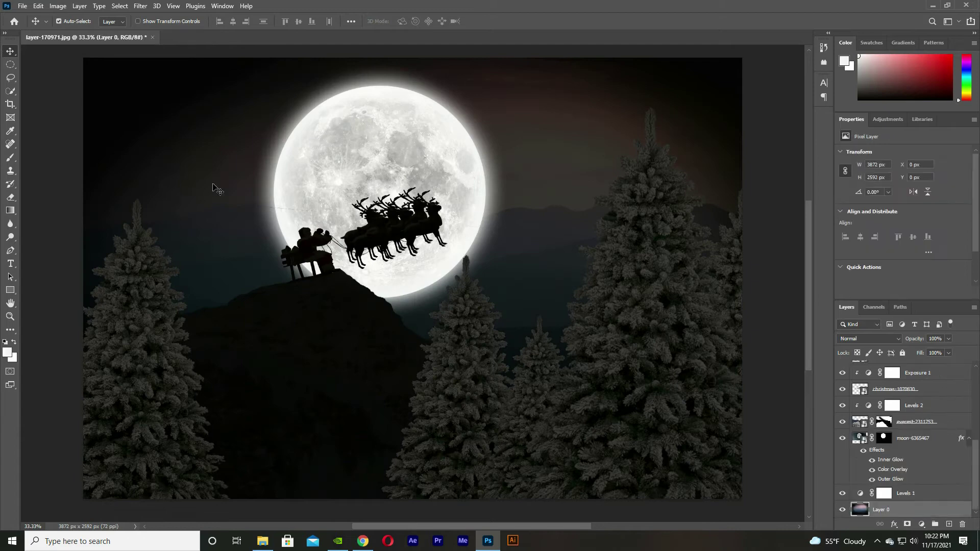
{"action": "left_click_drag", "start_coordinate": [477, 369], "coordinate": [332, 121]}
{"action": "scroll", "coordinate": [332, 153], "scroll_direction": "up", "scroll_amount": 5}
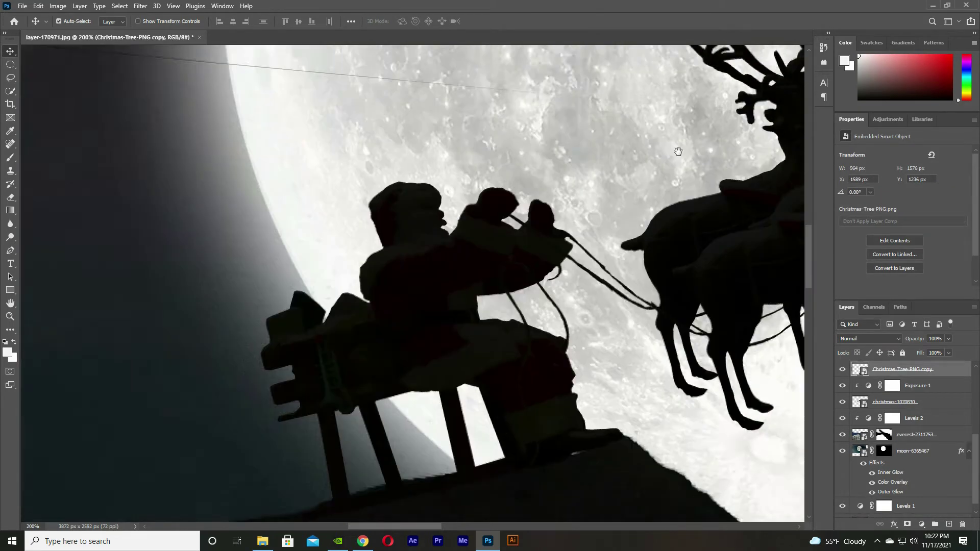
Brush on the sleigh's Exposure 1 mask along the sleigh edges to restore colour to Santa.
{"action": "left_click", "coordinate": [924, 407]}
{"action": "left_click", "coordinate": [893, 385]}
{"action": "key", "text": "b"}
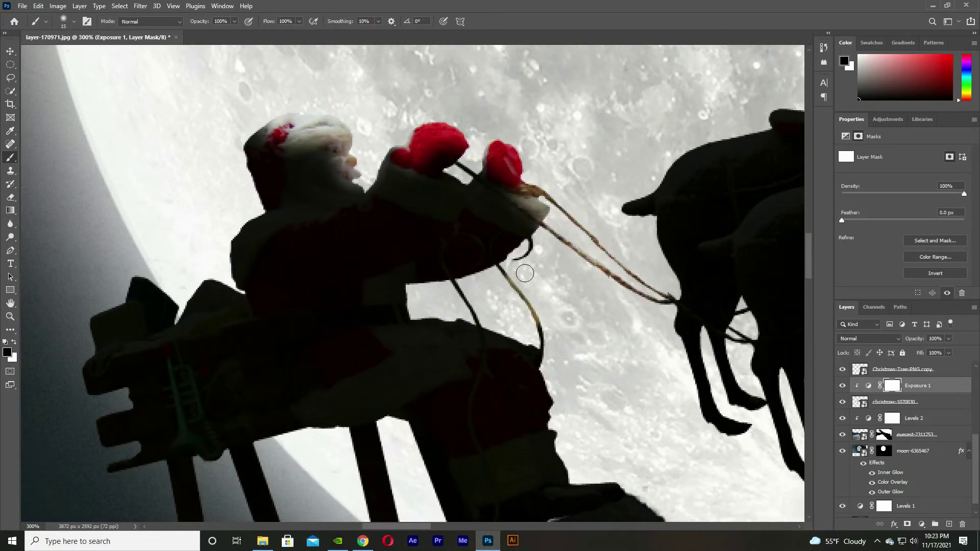
{"action": "scroll", "coordinate": [491, 309], "scroll_direction": "up", "scroll_amount": 3}
{"action": "scroll", "coordinate": [388, 228], "scroll_direction": "left", "scroll_amount": 5}
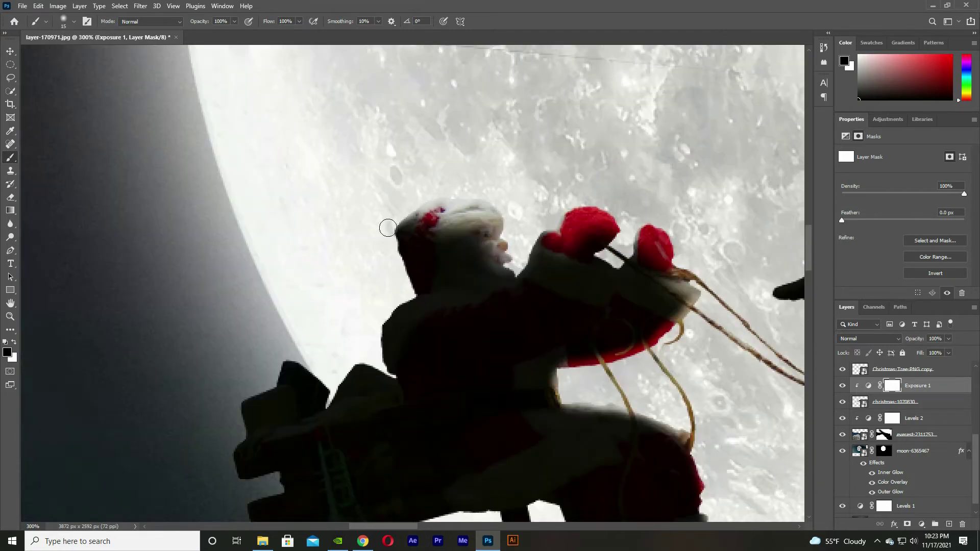
{"action": "scroll", "coordinate": [362, 329], "scroll_direction": "up", "scroll_amount": 1}
{"action": "scroll", "coordinate": [367, 358], "scroll_direction": "up", "scroll_amount": 1}
{"action": "scroll", "coordinate": [408, 316], "scroll_direction": "up", "scroll_amount": 1}
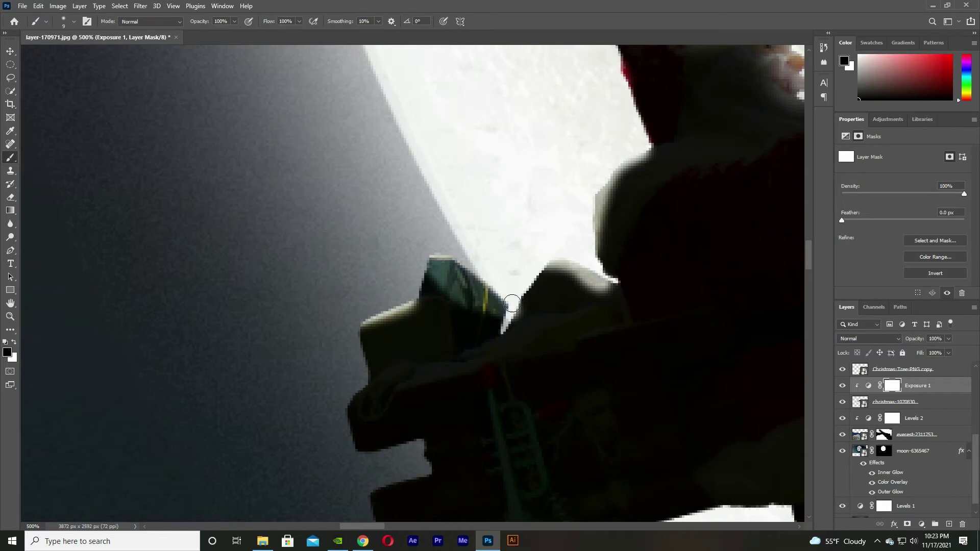
{"action": "scroll", "coordinate": [455, 289], "scroll_direction": "up", "scroll_amount": 1}
{"action": "scroll", "coordinate": [624, 285], "scroll_direction": "down", "scroll_amount": 3}
{"action": "scroll", "coordinate": [535, 425], "scroll_direction": "down", "scroll_amount": 3}
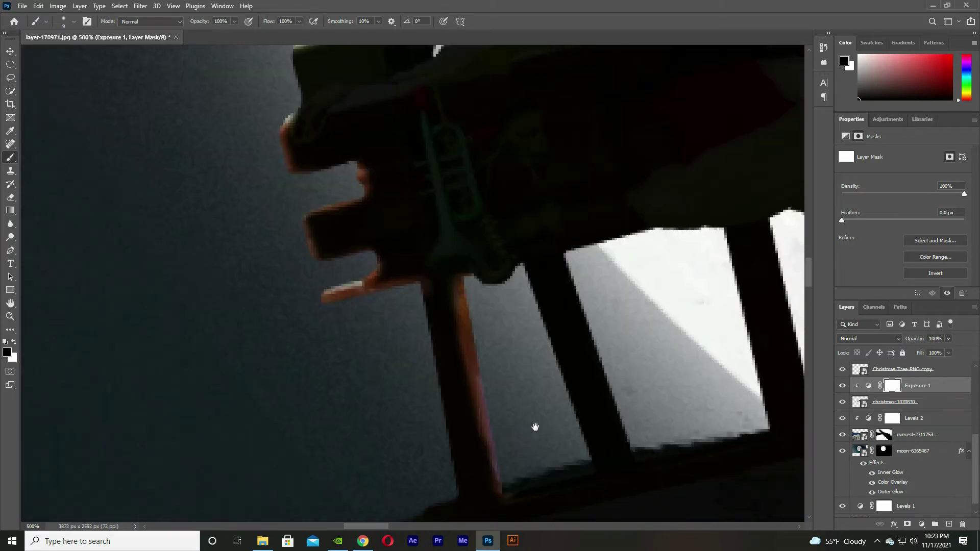
{"action": "scroll", "coordinate": [391, 208], "scroll_direction": "right", "scroll_amount": 3}
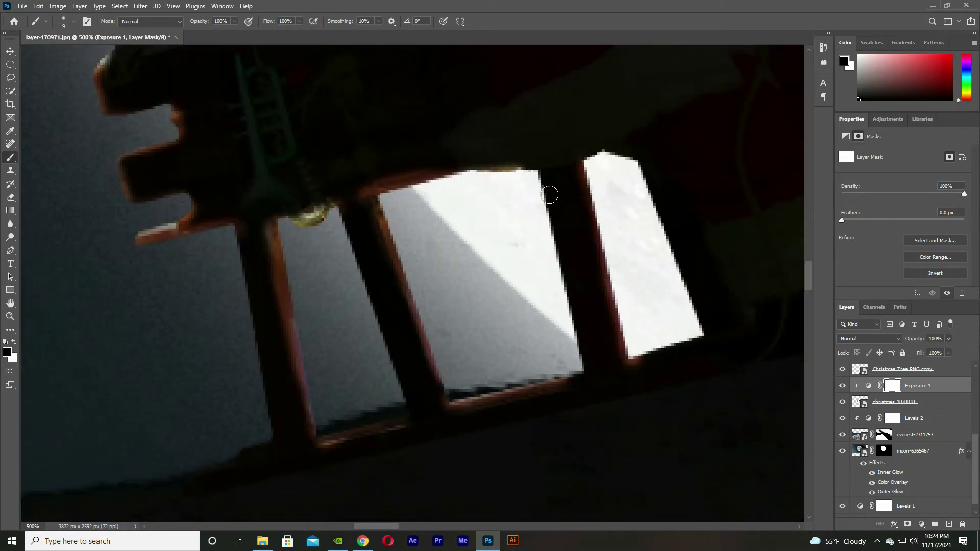
{"action": "scroll", "coordinate": [549, 195], "scroll_direction": "right", "scroll_amount": 3}
{"action": "scroll", "coordinate": [531, 181], "scroll_direction": "up", "scroll_amount": 1}
{"action": "scroll", "coordinate": [693, 281], "scroll_direction": "right", "scroll_amount": 3}
{"action": "scroll", "coordinate": [460, 235], "scroll_direction": "right", "scroll_amount": 6}
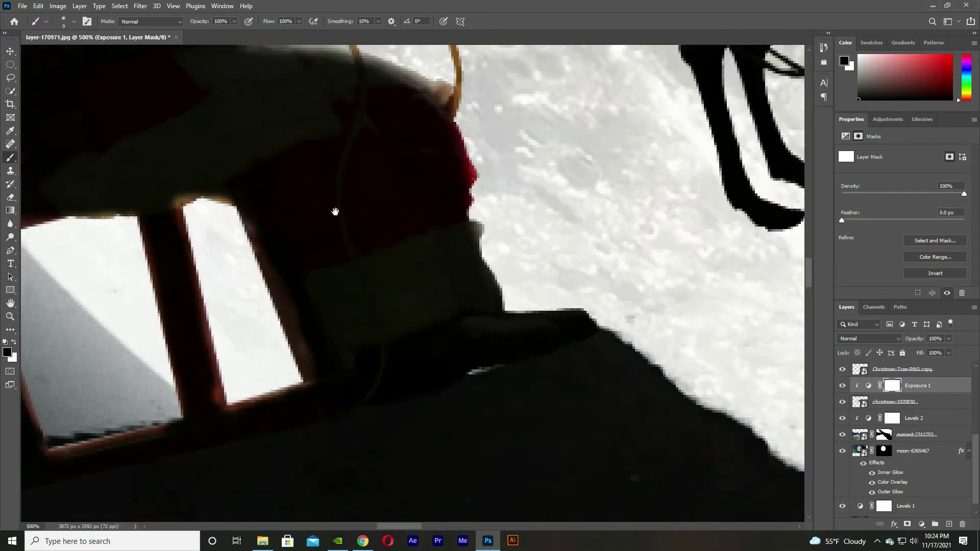
{"action": "scroll", "coordinate": [574, 310], "scroll_direction": "up", "scroll_amount": 5}
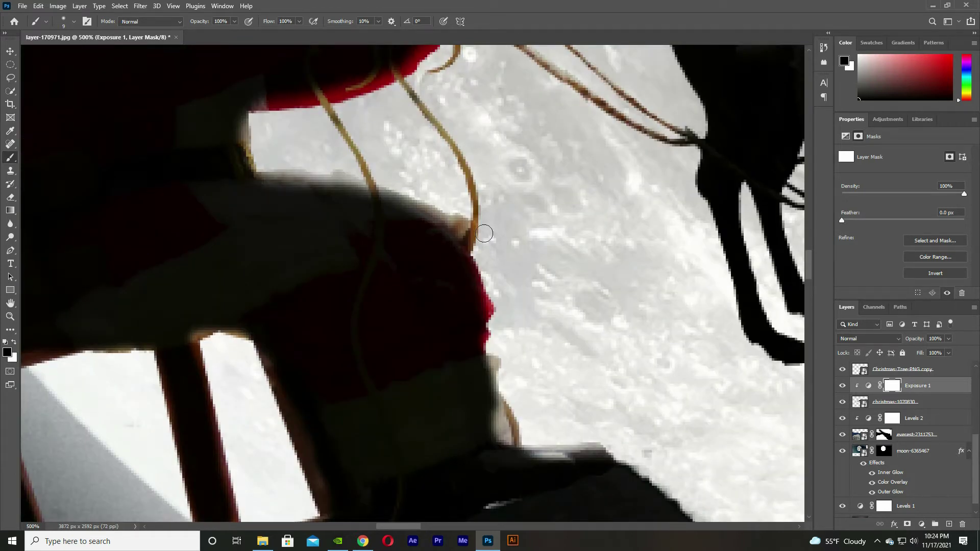
{"action": "scroll", "coordinate": [485, 228], "scroll_direction": "up", "scroll_amount": 5}
{"action": "scroll", "coordinate": [463, 204], "scroll_direction": "down", "scroll_amount": 2}
{"action": "scroll", "coordinate": [616, 297], "scroll_direction": "right", "scroll_amount": 3}
{"action": "scroll", "coordinate": [615, 297], "scroll_direction": "down", "scroll_amount": 4}
{"action": "scroll", "coordinate": [477, 369], "scroll_direction": "right", "scroll_amount": 4}
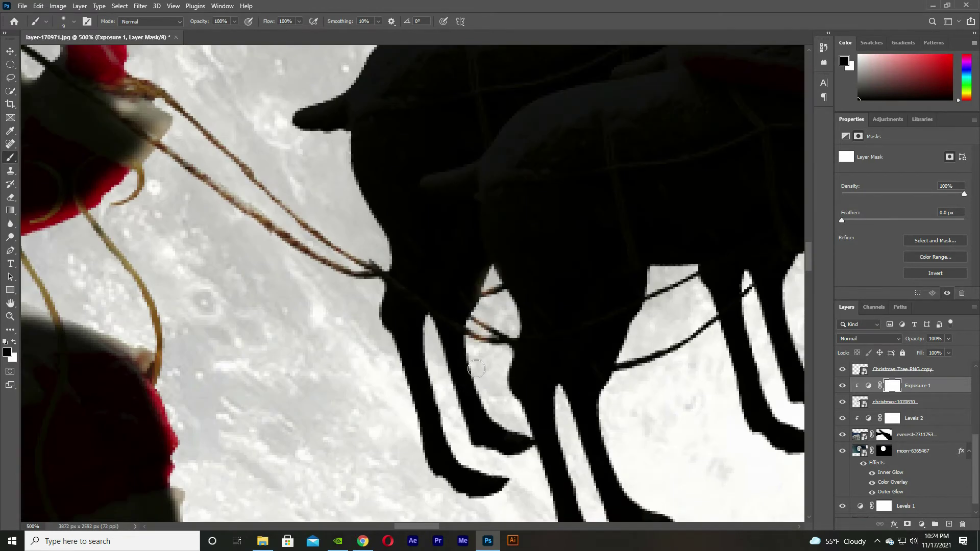
{"action": "scroll", "coordinate": [713, 300], "scroll_direction": "down", "scroll_amount": 3}
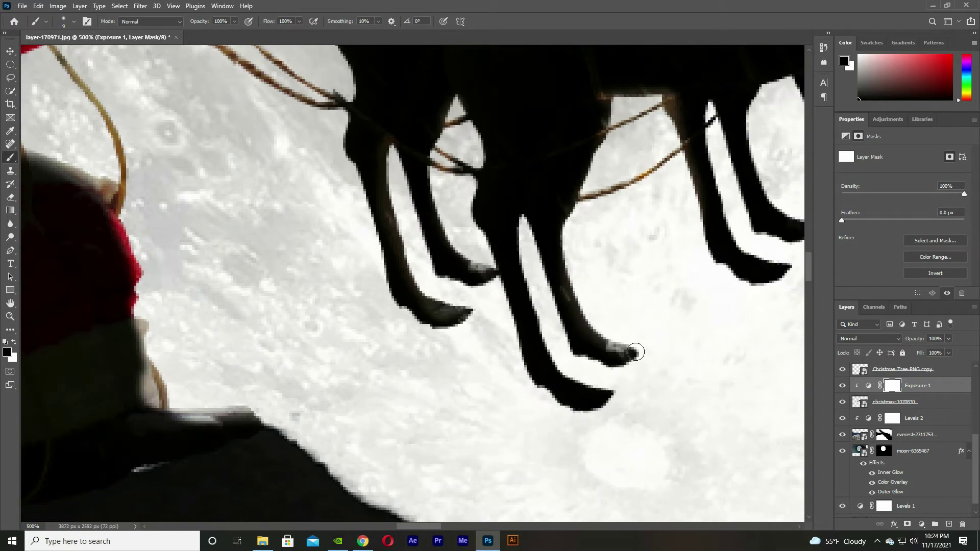
{"action": "scroll", "coordinate": [466, 232], "scroll_direction": "up", "scroll_amount": 4}
{"action": "scroll", "coordinate": [469, 308], "scroll_direction": "up", "scroll_amount": 5}
{"action": "scroll", "coordinate": [436, 281], "scroll_direction": "up", "scroll_amount": 1}
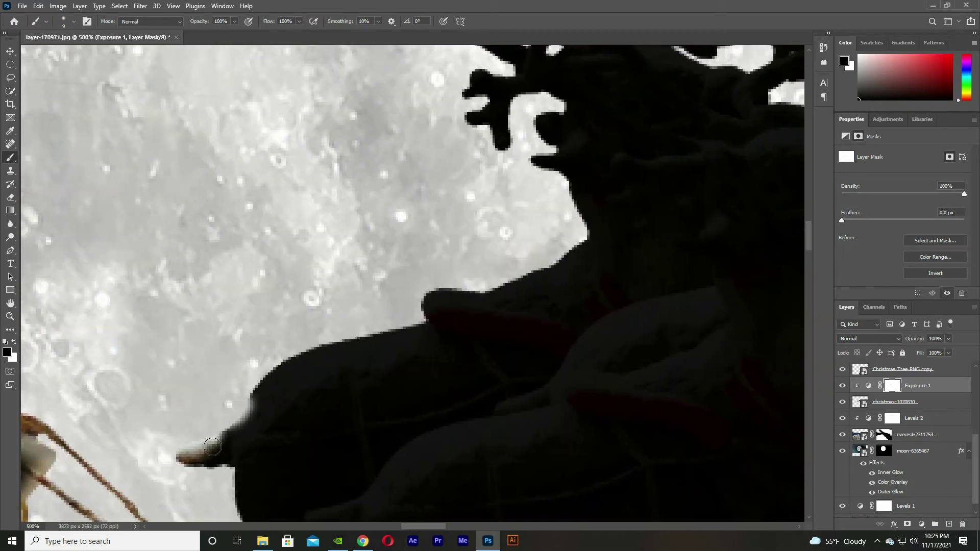
{"action": "scroll", "coordinate": [437, 281], "scroll_direction": "up", "scroll_amount": 1}
{"action": "scroll", "coordinate": [407, 249], "scroll_direction": "right", "scroll_amount": 3}
{"action": "scroll", "coordinate": [345, 210], "scroll_direction": "up", "scroll_amount": 2}
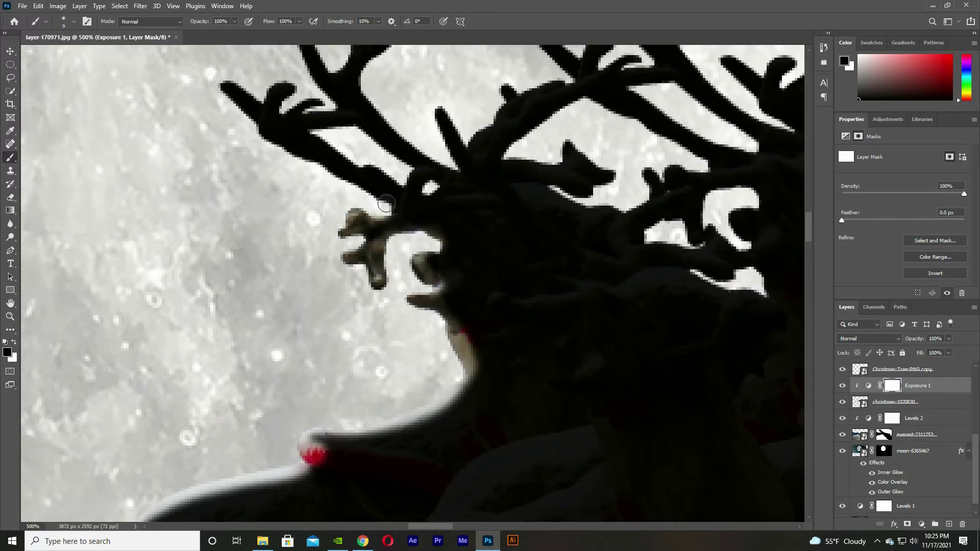
{"action": "scroll", "coordinate": [378, 194], "scroll_direction": "up", "scroll_amount": 1}
{"action": "scroll", "coordinate": [446, 168], "scroll_direction": "up", "scroll_amount": 1}
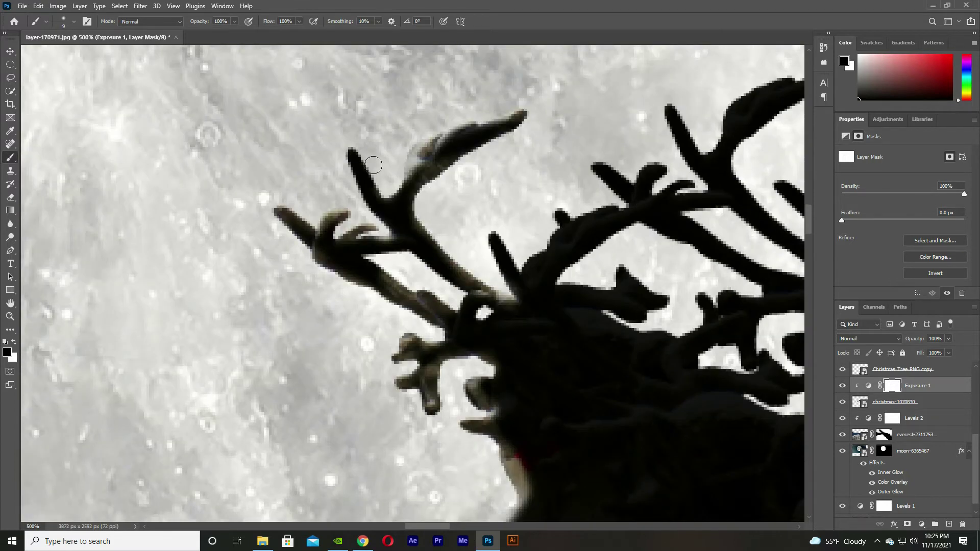
{"action": "scroll", "coordinate": [373, 165], "scroll_direction": "right", "scroll_amount": 3}
{"action": "scroll", "coordinate": [377, 320], "scroll_direction": "up", "scroll_amount": 1}
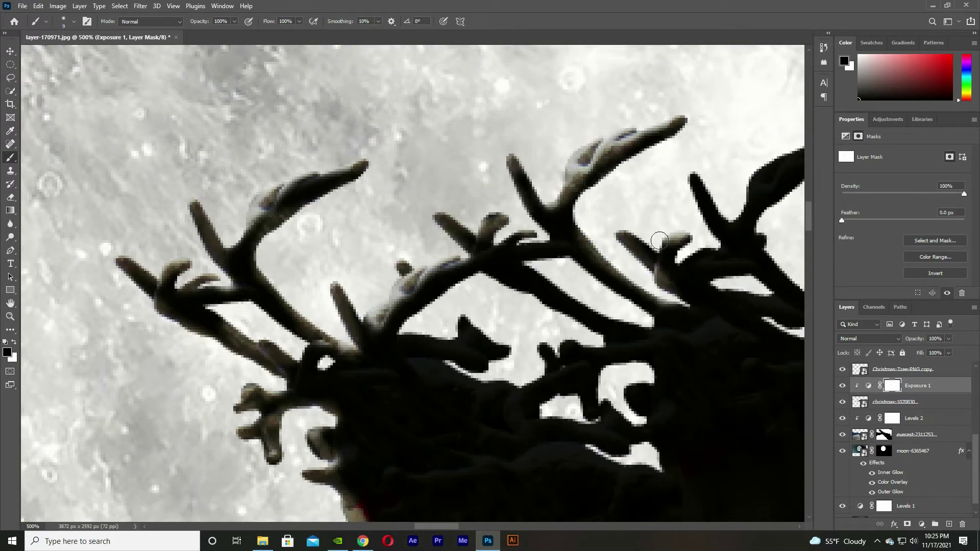
{"action": "scroll", "coordinate": [466, 345], "scroll_direction": "down", "scroll_amount": 3}
{"action": "scroll", "coordinate": [382, 212], "scroll_direction": "right", "scroll_amount": 2}
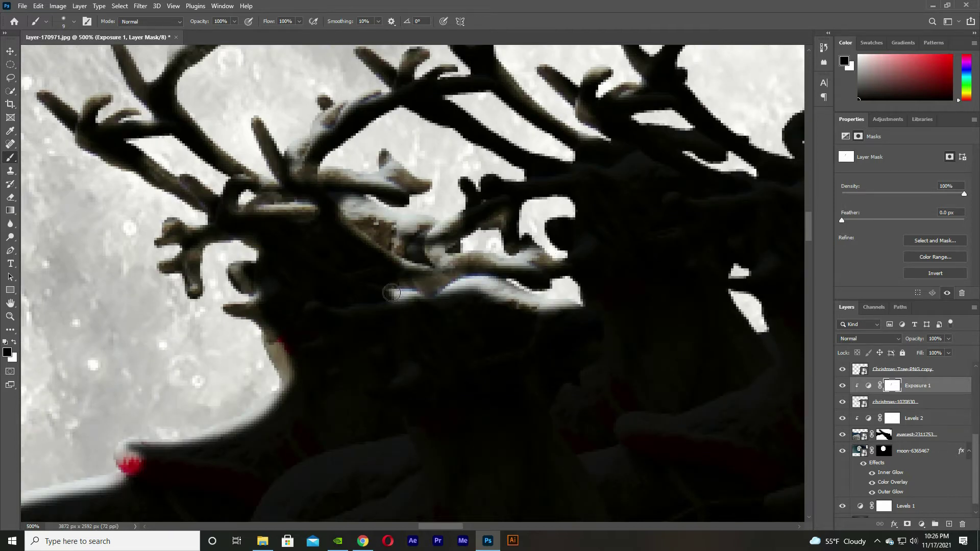
{"action": "scroll", "coordinate": [391, 294], "scroll_direction": "right", "scroll_amount": 3}
Save the composite as a Photoshop PSD, replacing the existing file.
{"action": "key", "text": "ctrl+s"}
{"action": "key", "text": "Return"}
{"action": "left_click", "coordinate": [512, 276]}
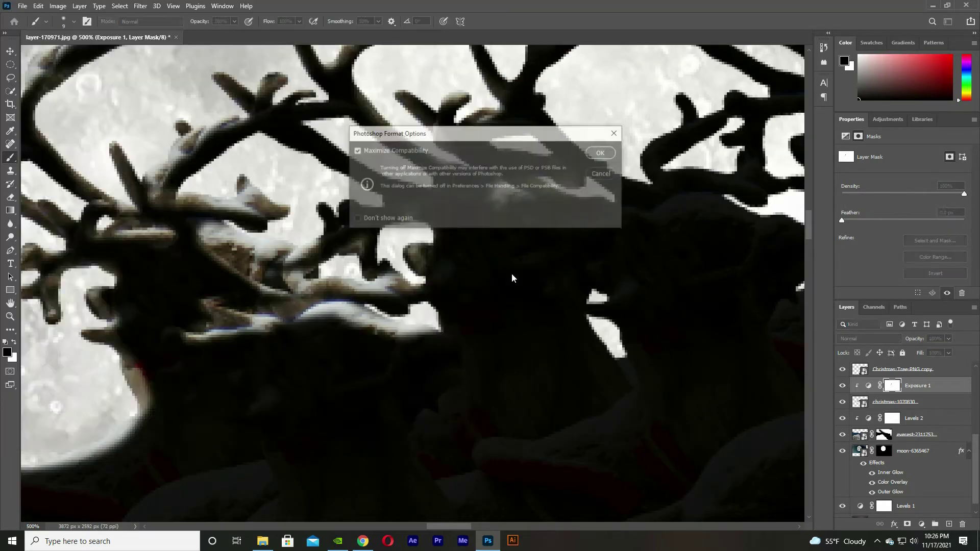
Keep painting the Exposure 1 mask to bring out bright rim edges on the reindeer and antlers.
{"action": "scroll", "coordinate": [512, 278], "scroll_direction": "up", "scroll_amount": 2}
{"action": "scroll", "coordinate": [434, 273], "scroll_direction": "up", "scroll_amount": 2}
{"action": "scroll", "coordinate": [351, 268], "scroll_direction": "up", "scroll_amount": 2}
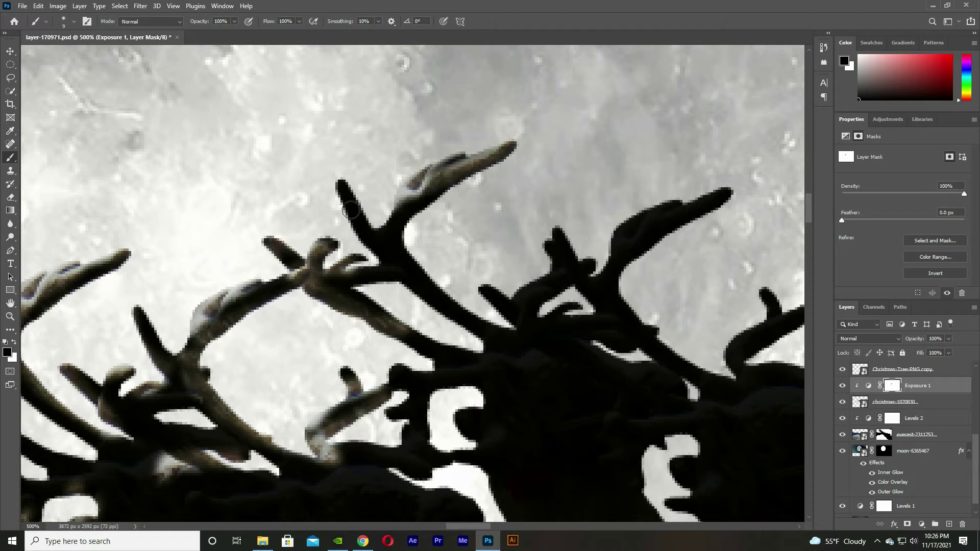
{"action": "scroll", "coordinate": [350, 211], "scroll_direction": "down", "scroll_amount": 3}
{"action": "scroll", "coordinate": [225, 274], "scroll_direction": "right", "scroll_amount": 4}
{"action": "scroll", "coordinate": [237, 365], "scroll_direction": "up", "scroll_amount": 2}
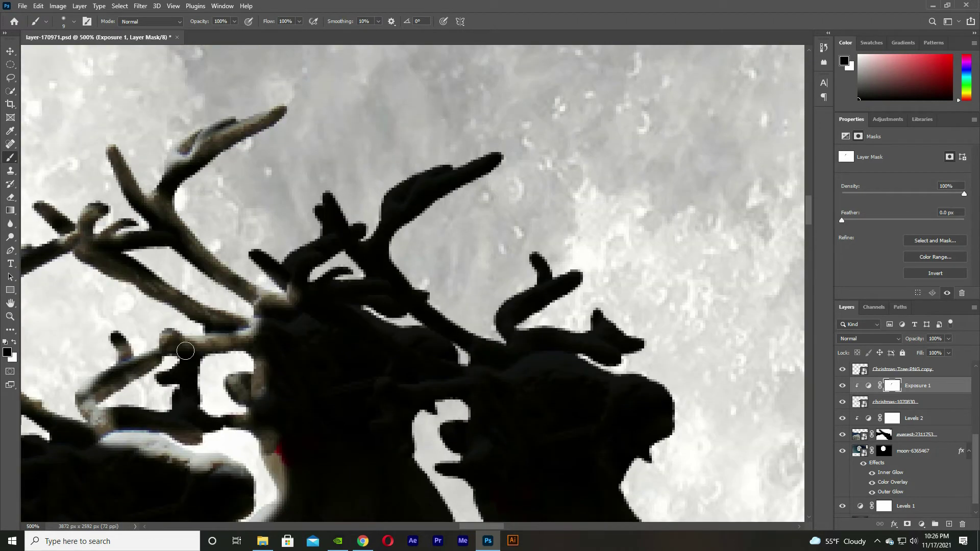
{"action": "scroll", "coordinate": [291, 294], "scroll_direction": "up", "scroll_amount": 2}
{"action": "scroll", "coordinate": [291, 294], "scroll_direction": "right", "scroll_amount": 1}
{"action": "scroll", "coordinate": [484, 225], "scroll_direction": "down", "scroll_amount": 3}
{"action": "scroll", "coordinate": [484, 225], "scroll_direction": "right", "scroll_amount": 2}
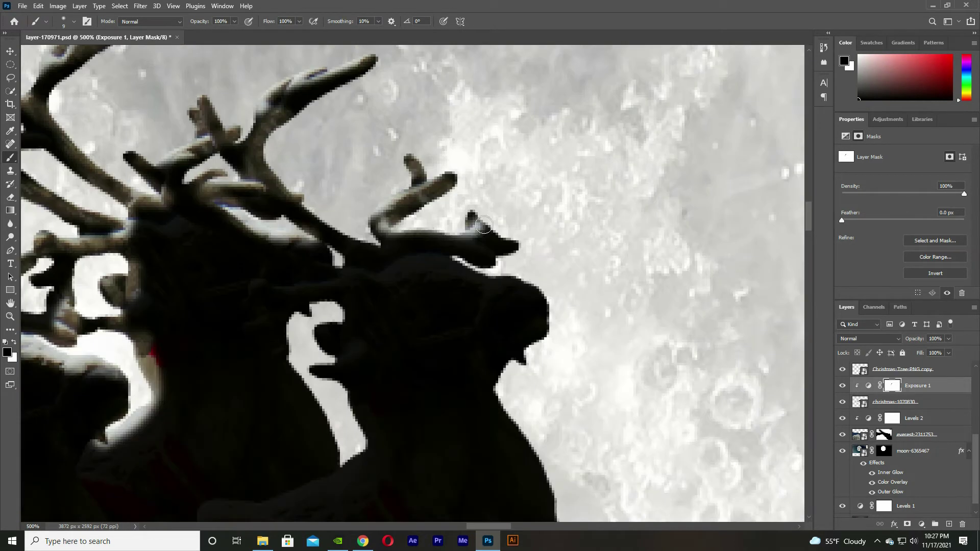
{"action": "scroll", "coordinate": [352, 278], "scroll_direction": "down", "scroll_amount": 3}
{"action": "scroll", "coordinate": [353, 278], "scroll_direction": "left", "scroll_amount": 2}
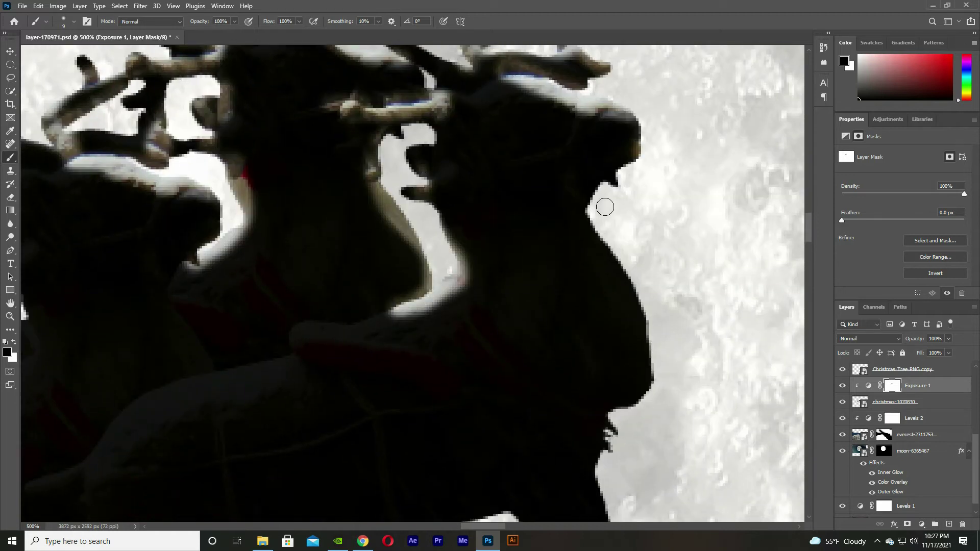
{"action": "scroll", "coordinate": [637, 353], "scroll_direction": "down", "scroll_amount": 4}
{"action": "scroll", "coordinate": [637, 353], "scroll_direction": "right", "scroll_amount": 1}
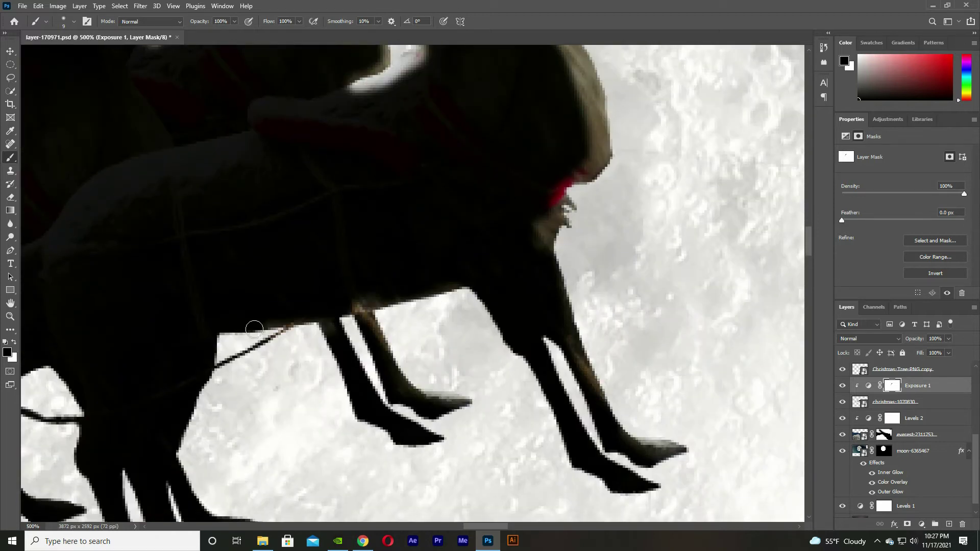
{"action": "scroll", "coordinate": [444, 313], "scroll_direction": "down", "scroll_amount": 2}
{"action": "scroll", "coordinate": [444, 314], "scroll_direction": "left", "scroll_amount": 6}
{"action": "scroll", "coordinate": [558, 225], "scroll_direction": "down", "scroll_amount": 1}
{"action": "scroll", "coordinate": [559, 225], "scroll_direction": "left", "scroll_amount": 6}
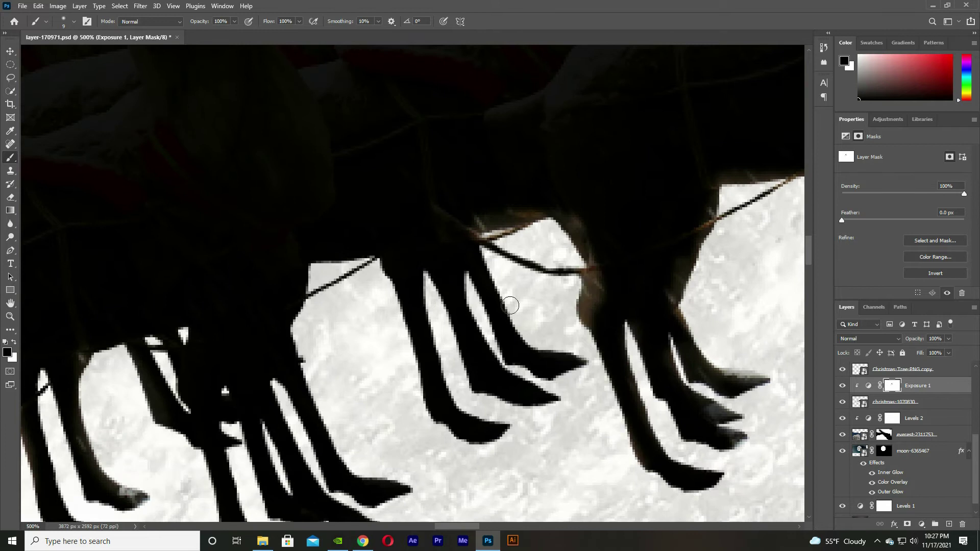
{"action": "scroll", "coordinate": [305, 314], "scroll_direction": "down", "scroll_amount": 2}
{"action": "scroll", "coordinate": [305, 314], "scroll_direction": "left", "scroll_amount": 5}
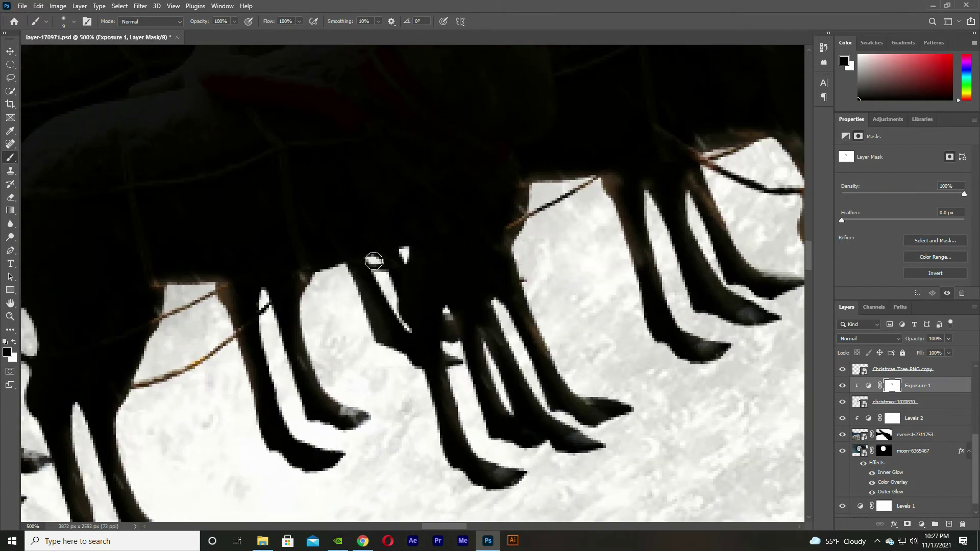
{"action": "scroll", "coordinate": [305, 284], "scroll_direction": "down", "scroll_amount": 3}
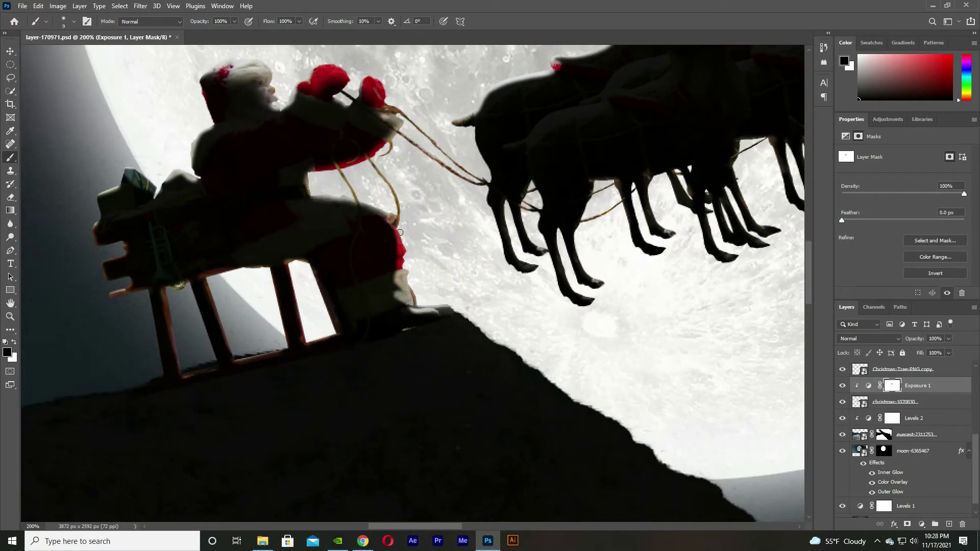
{"action": "scroll", "coordinate": [399, 232], "scroll_direction": "up", "scroll_amount": 3}
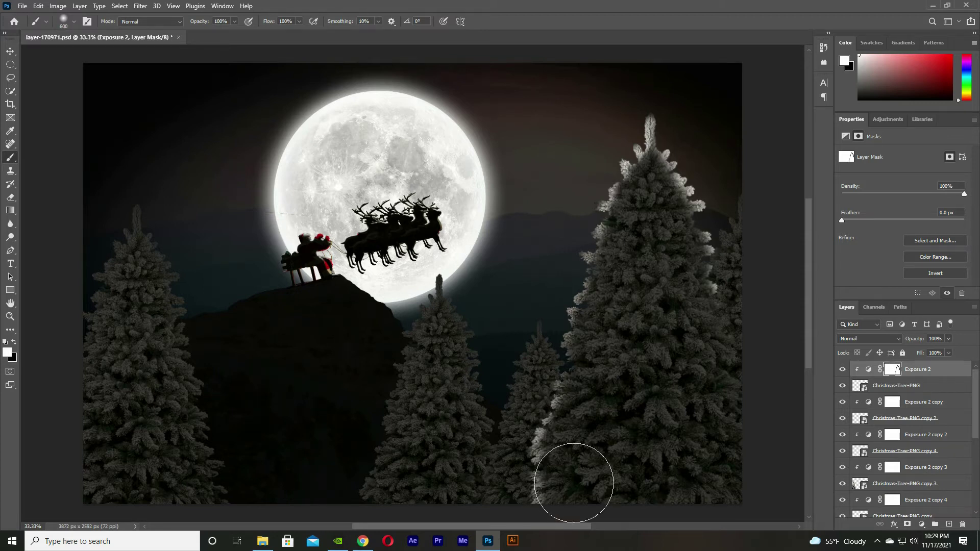
Touch up the tree Exposure 2 copy masks with the swapped brush colour.
{"action": "left_click", "coordinate": [893, 499]}
{"action": "key", "text": "x"}
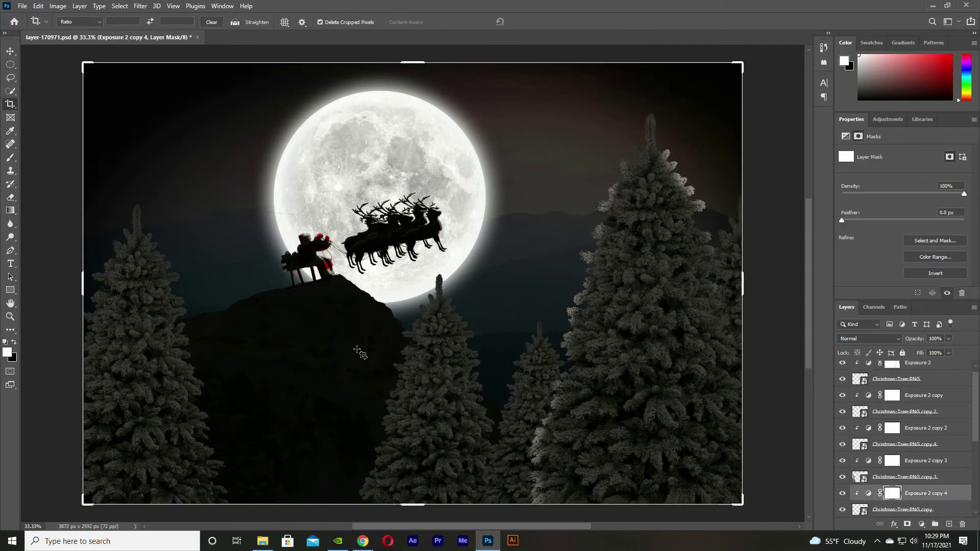
{"action": "left_click_drag", "start_coordinate": [483, 282], "coordinate": [485, 414]}
{"action": "scroll", "coordinate": [887, 476], "scroll_direction": "down", "scroll_amount": 3}
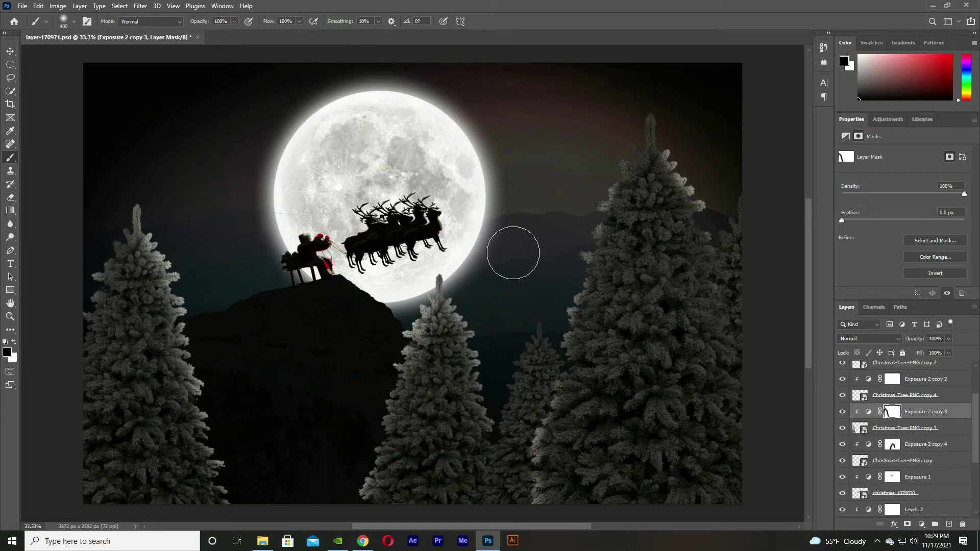
{"action": "key", "text": "alt+bracketright"}
{"action": "key", "text": "alt+bracketright"}
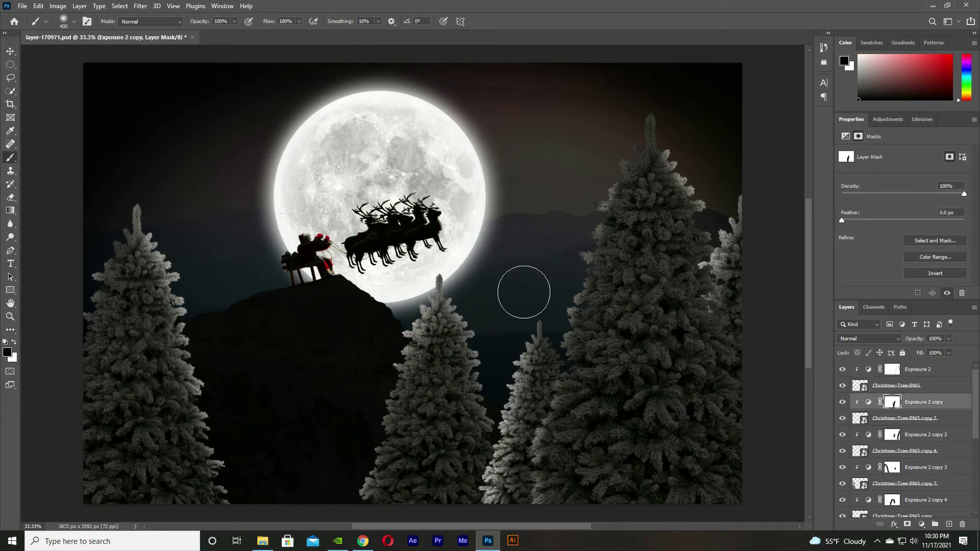
{"action": "key", "text": "alt+bracketleft"}
{"action": "key", "text": "alt+bracketleft"}
{"action": "key", "text": "alt+bracketleft"}
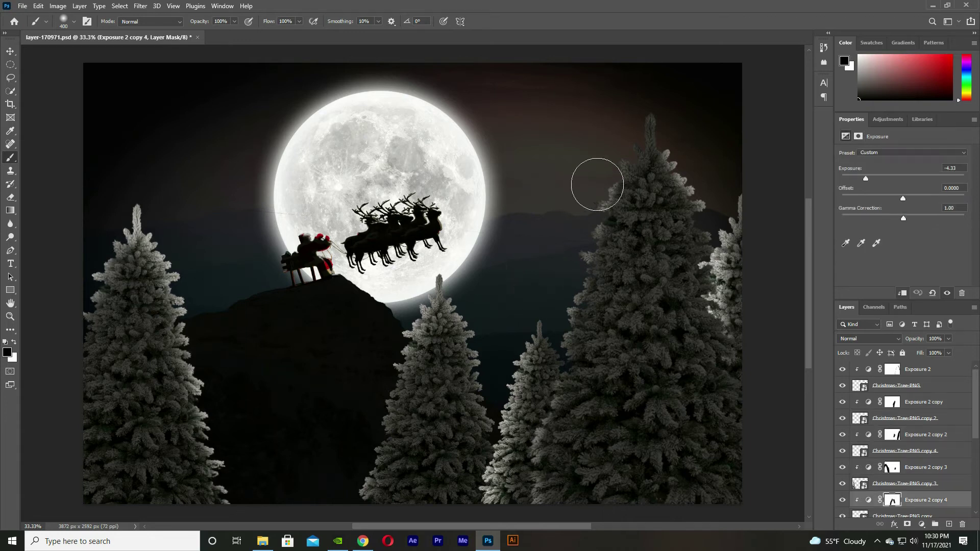
{"action": "key", "text": "alt+bracketleft"}
{"action": "key", "text": "alt+bracketleft"}
{"action": "scroll", "coordinate": [903, 492], "scroll_direction": "down", "scroll_amount": 2}
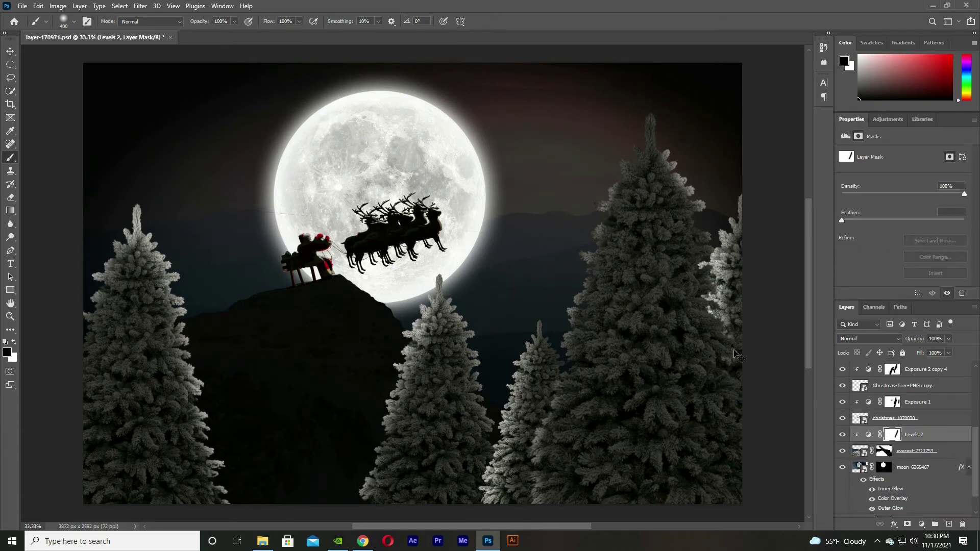
Clear the stray Exposure 1 mask strokes and lift its exposure to about -2.94 with gamma 1.10.
{"action": "key", "text": "alt+bracketright"}
{"action": "key", "text": "alt+bracketright"}
{"action": "key", "text": "ctrl+z"}
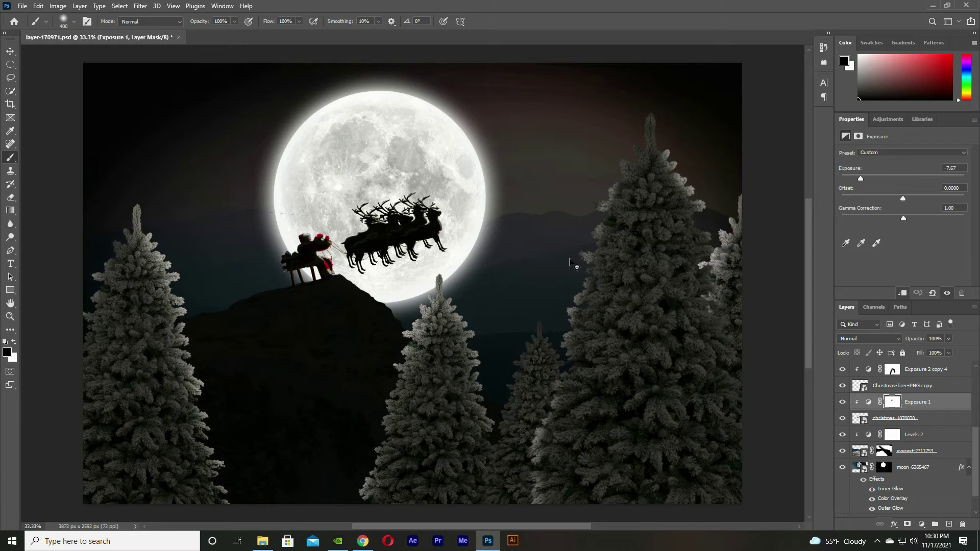
{"action": "key", "text": "v"}
{"action": "scroll", "coordinate": [904, 434], "scroll_direction": "down", "scroll_amount": 2}
{"action": "left_click", "coordinate": [868, 484]}
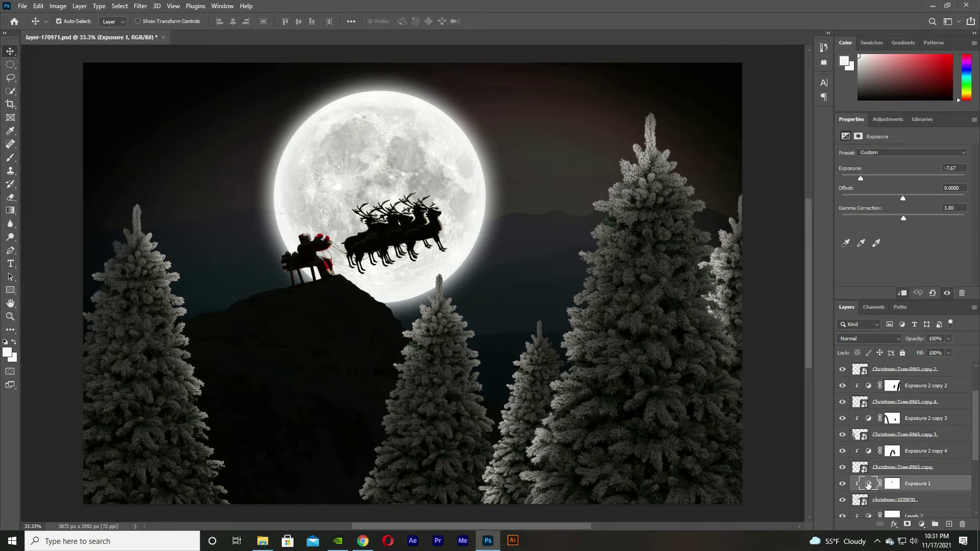
{"action": "left_click_drag", "start_coordinate": [861, 198], "coordinate": [903, 198]}
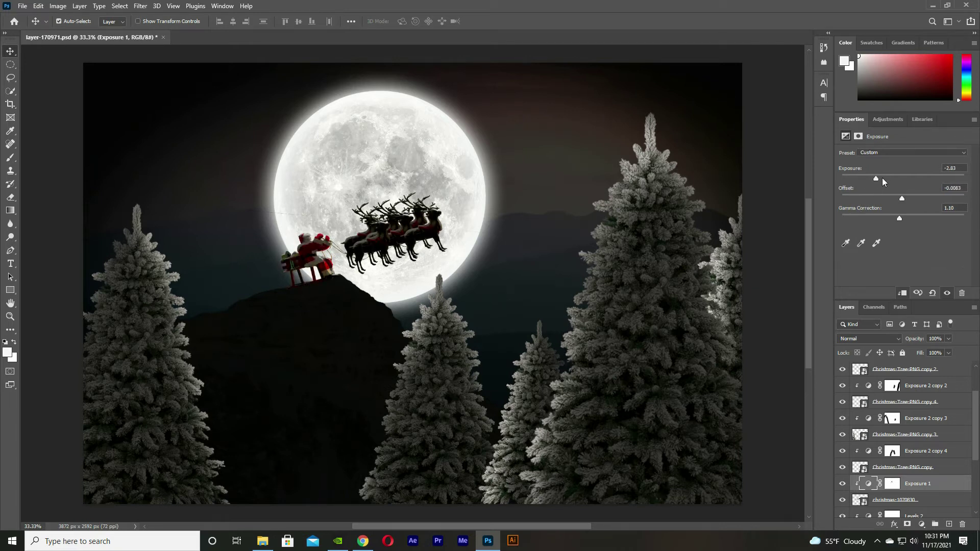
{"action": "left_click_drag", "start_coordinate": [879, 179], "coordinate": [876, 178]}
{"action": "left_click", "coordinate": [22, 6]}
Place the maxresdefault snow image embedded and stretch it over the whole canvas.
{"action": "left_click", "coordinate": [36, 217]}
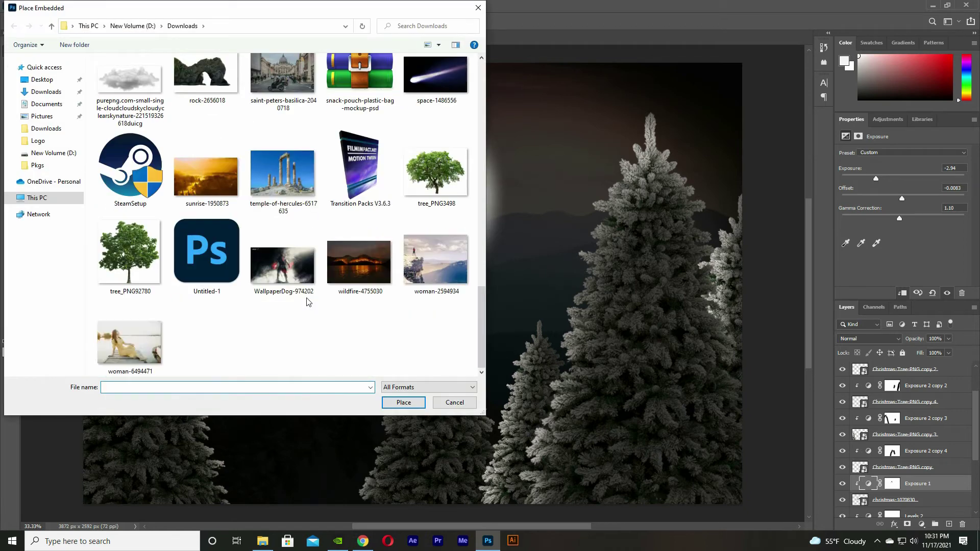
{"action": "scroll", "coordinate": [344, 338], "scroll_direction": "down", "scroll_amount": 5}
{"action": "double_click", "coordinate": [283, 100]}
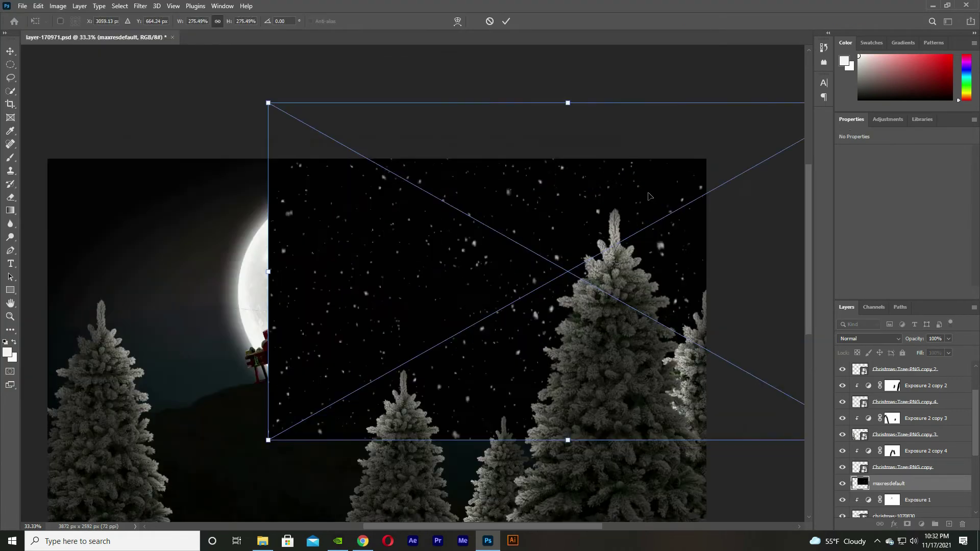
{"action": "left_click_drag", "start_coordinate": [750, 316], "coordinate": [520, 313]}
{"action": "left_click_drag", "start_coordinate": [557, 390], "coordinate": [796, 475]}
{"action": "key", "text": "Return"}
Move the snow layer to the top of the stack and blend it in Screen mode.
{"action": "key", "text": "ctrl+t"}
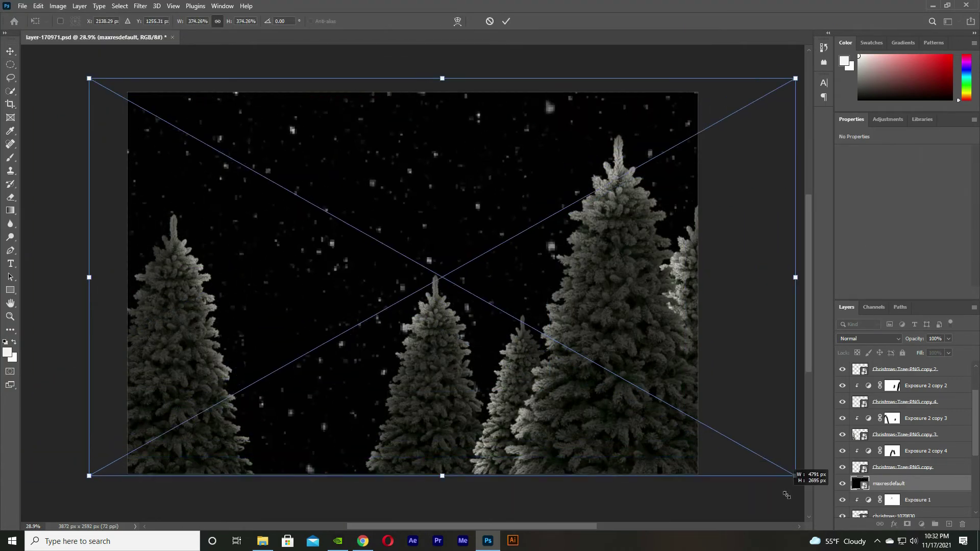
{"action": "key", "text": "Return"}
{"action": "key", "text": "ctrl+shift+bracketright"}
{"action": "left_click", "coordinate": [869, 338]}
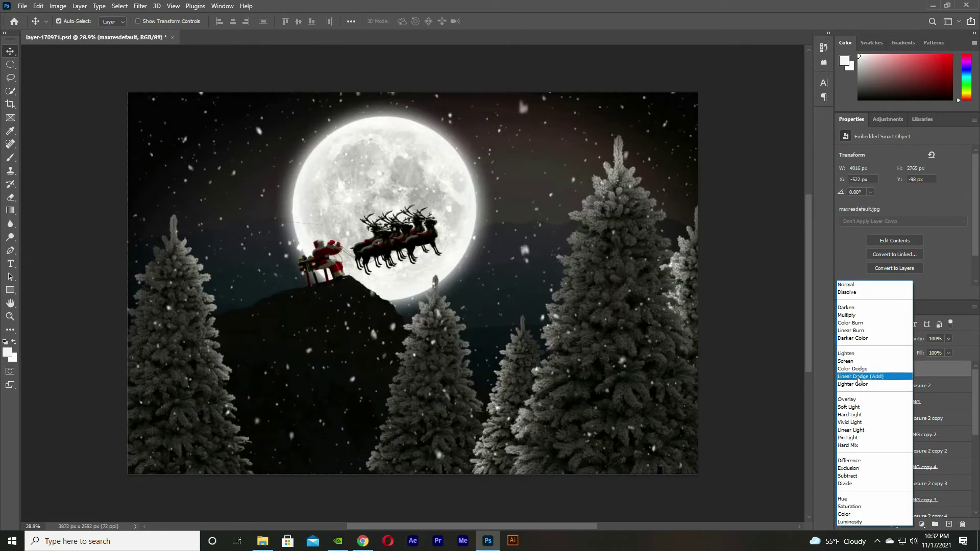
{"action": "left_click", "coordinate": [868, 362]}
{"action": "left_click_drag", "start_coordinate": [499, 166], "coordinate": [500, 173]}
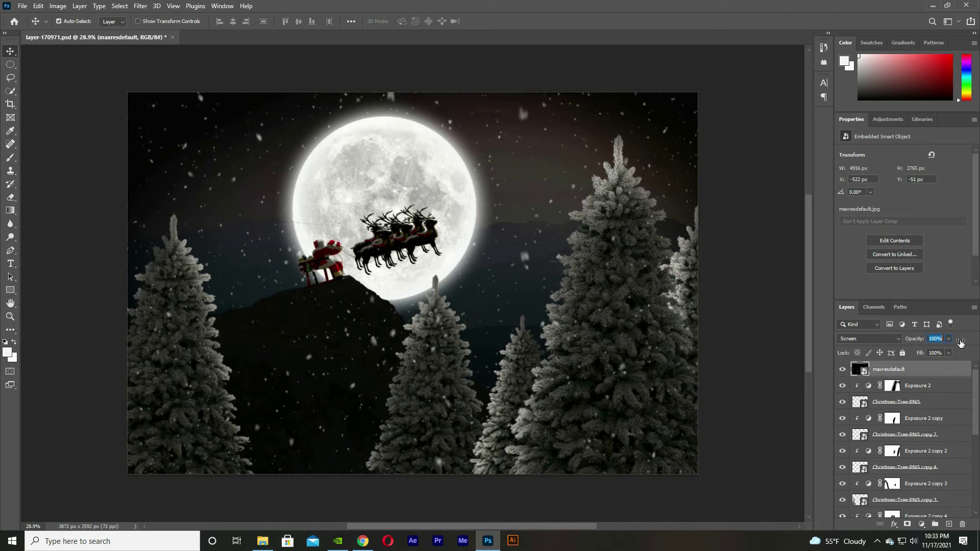
Lock the snow layer and apply a 19 px Field Blur to the front Christmas-Tree-PNG layer.
{"action": "left_click", "coordinate": [902, 352]}
{"action": "left_click", "coordinate": [949, 402]}
{"action": "left_click", "coordinate": [140, 6]}
{"action": "left_click", "coordinate": [286, 144]}
{"action": "left_click_drag", "start_coordinate": [892, 83], "coordinate": [908, 83]}
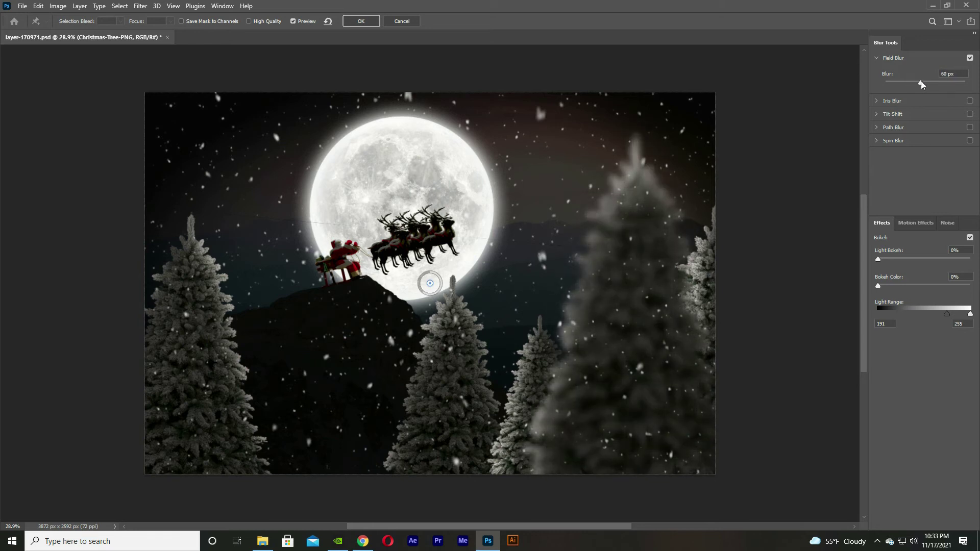
{"action": "left_click", "coordinate": [361, 21]}
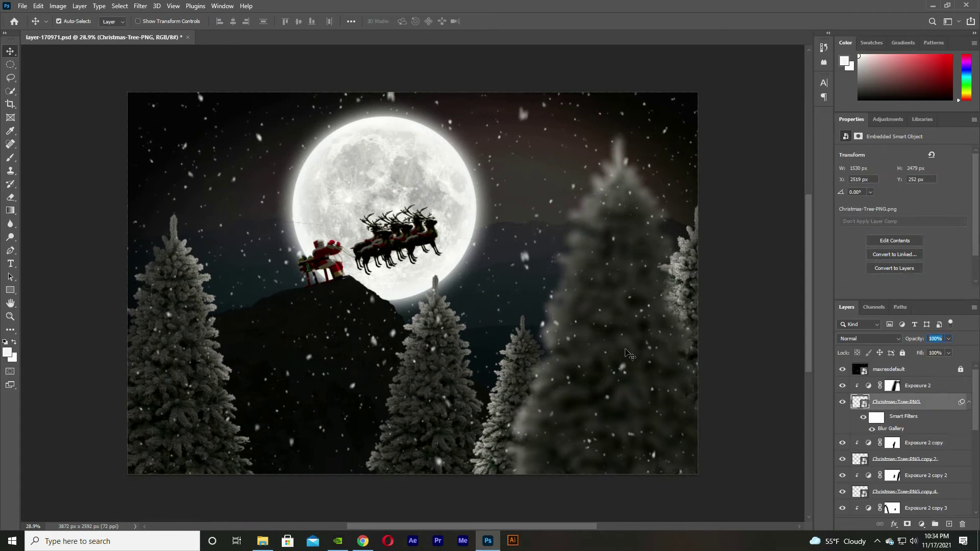
Apply Field Blur to the Christmas-Tree-PNG copy 3 and copy layers.
{"action": "left_click", "coordinate": [507, 378]}
{"action": "left_click", "coordinate": [140, 5]}
{"action": "left_click", "coordinate": [286, 144]}
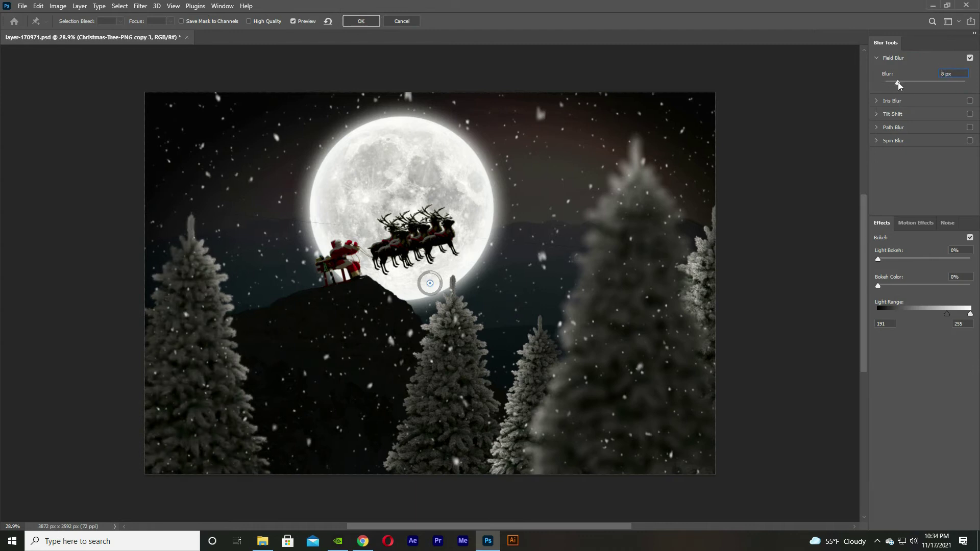
{"action": "left_click", "coordinate": [368, 21]}
{"action": "left_click", "coordinate": [902, 461]}
{"action": "left_click", "coordinate": [140, 6]}
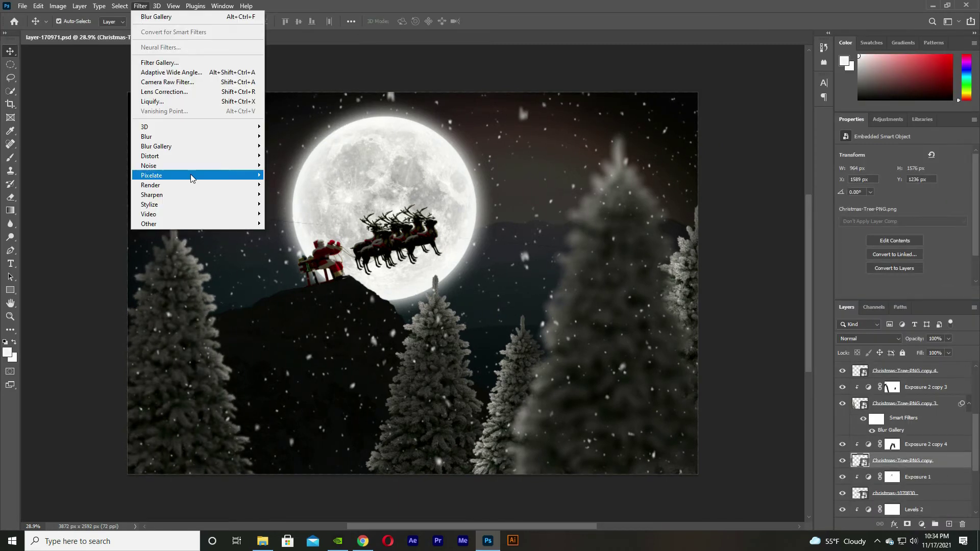
{"action": "left_click", "coordinate": [286, 146]}
{"action": "mouse_move", "coordinate": [156, 146]}
{"action": "left_click", "coordinate": [361, 21]}
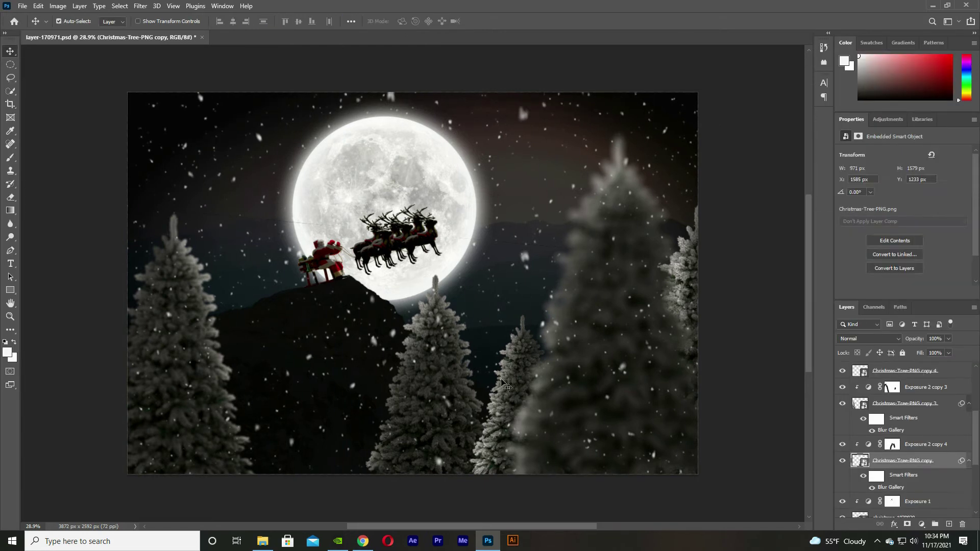
Field-blur the copy 2 tree layer and set up a 15 px Field Blur on copy 4.
{"action": "left_click", "coordinate": [141, 6]}
{"action": "left_click", "coordinate": [287, 145]}
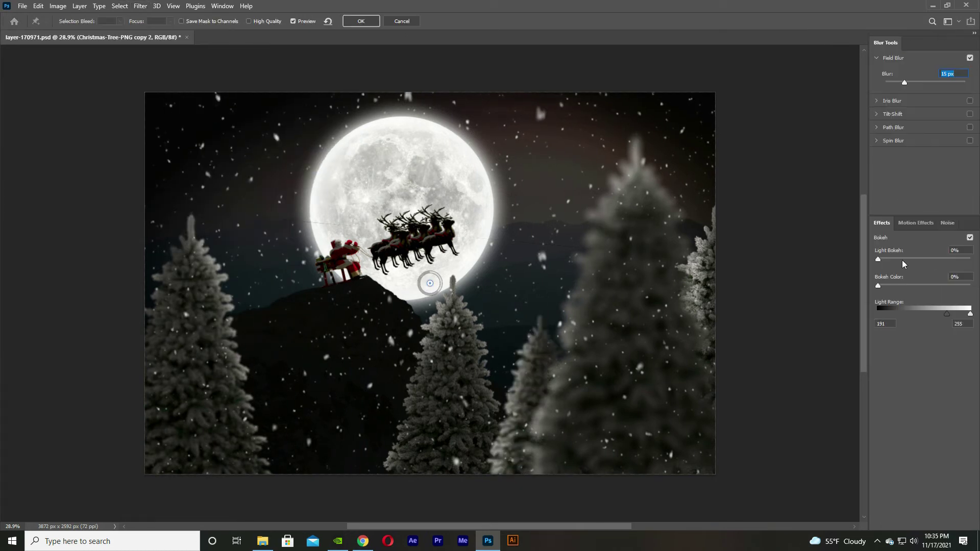
{"action": "key", "text": "Return"}
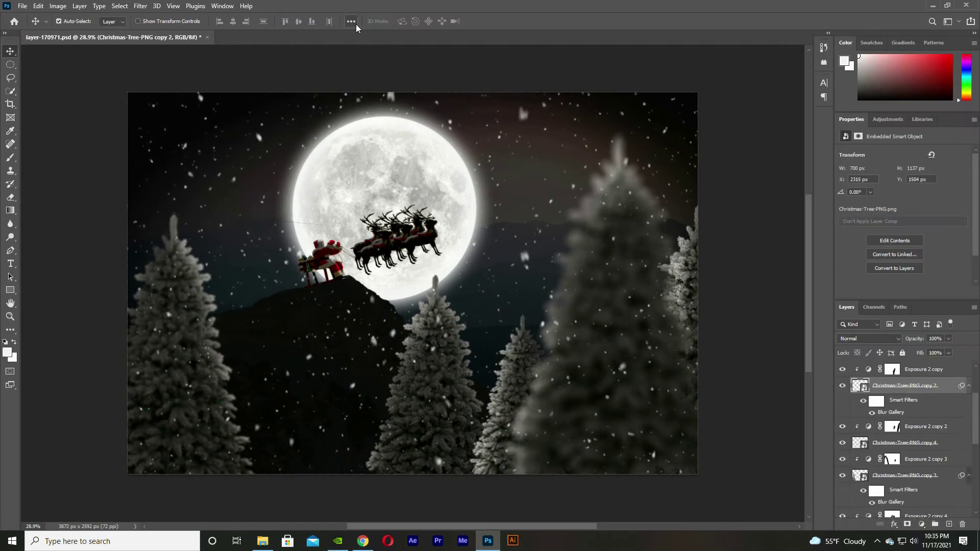
{"action": "left_click", "coordinate": [141, 6]}
{"action": "left_click", "coordinate": [286, 146]}
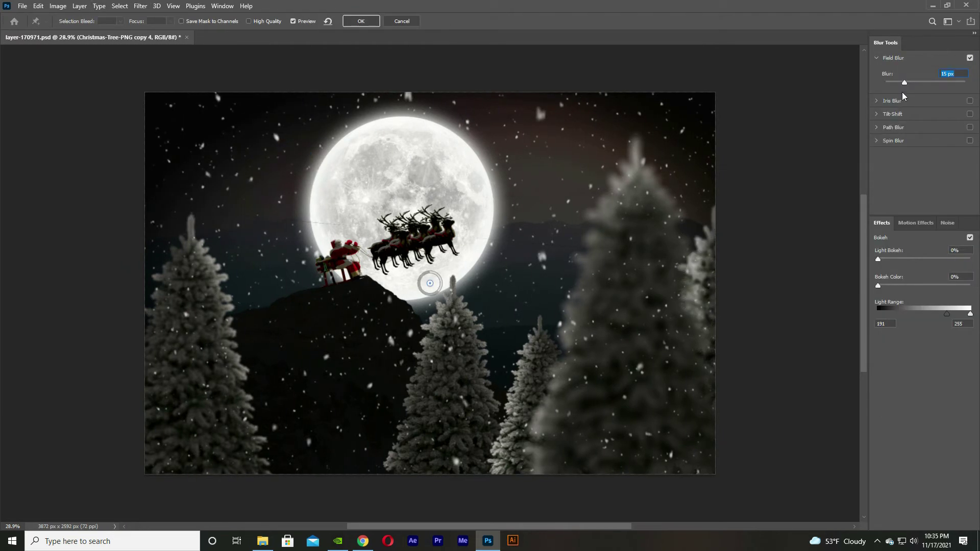
Finish the copy 4 blur, set Layer 0 opacity to 14%, and move the moon right and up.
{"action": "left_click", "coordinate": [361, 21]}
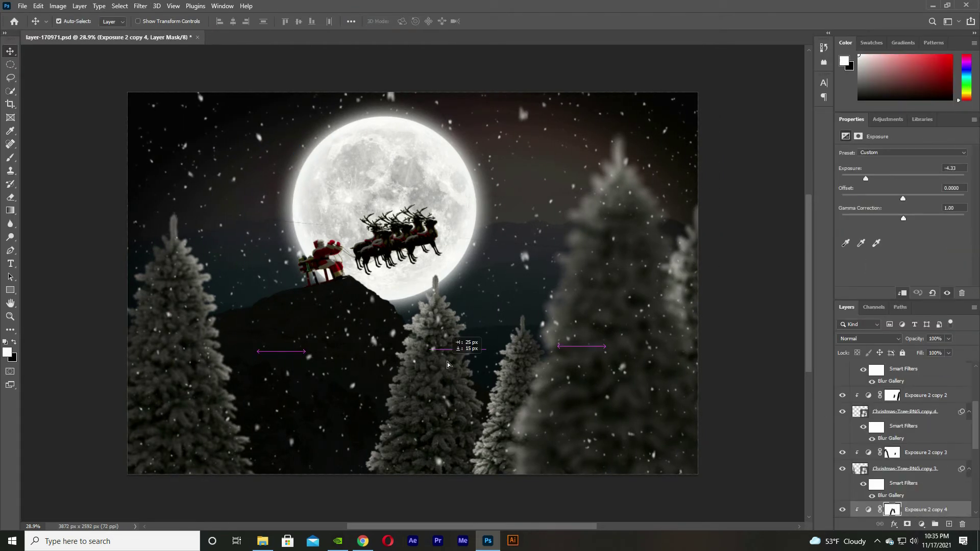
{"action": "key", "text": "ctrl+0"}
{"action": "left_click", "coordinate": [565, 126]}
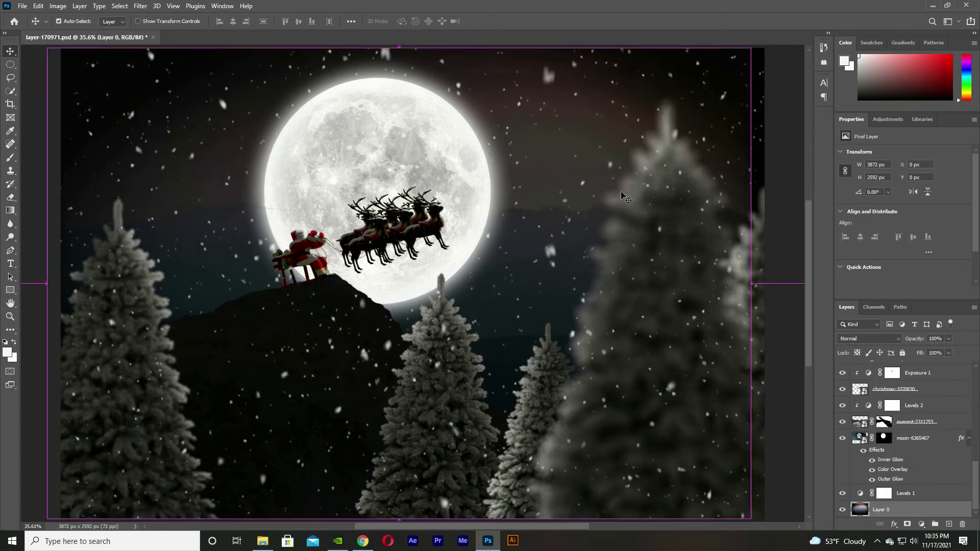
{"action": "type", "text": "65"}
{"action": "key", "text": "1"}
{"action": "key", "text": "4"}
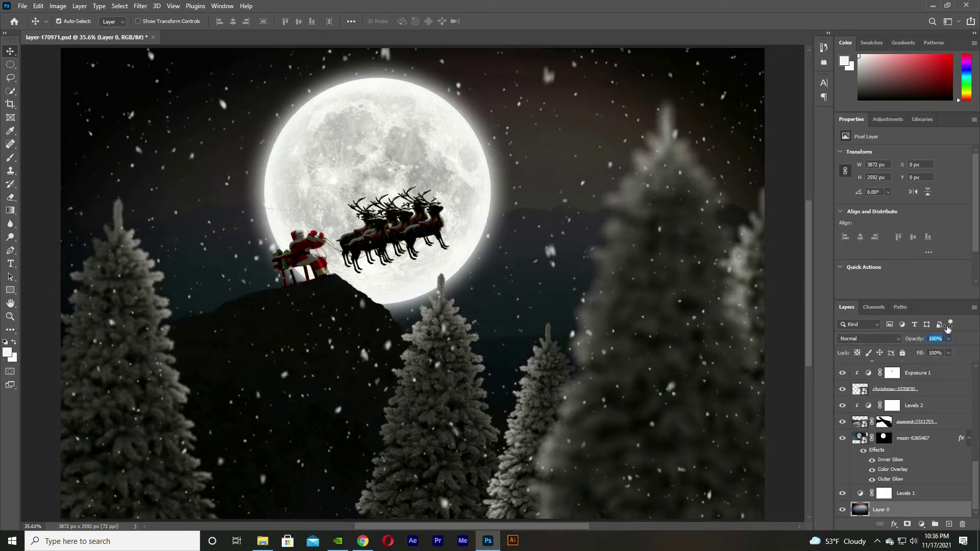
{"action": "mouse_move", "coordinate": [429, 171]}
{"action": "left_mouse_down"}
{"action": "mouse_move", "coordinate": [511, 163]}
{"action": "mouse_move", "coordinate": [503, 161]}
{"action": "left_mouse_up"}
Paint white on the everest Levels 2 mask to light a soft rim along the ridge.
{"action": "left_click", "coordinate": [863, 422]}
{"action": "key", "text": "ctrl+plus"}
{"action": "left_click", "coordinate": [892, 406]}
{"action": "key", "text": "b"}
{"action": "scroll", "coordinate": [340, 285], "scroll_direction": "up", "scroll_amount": 1}
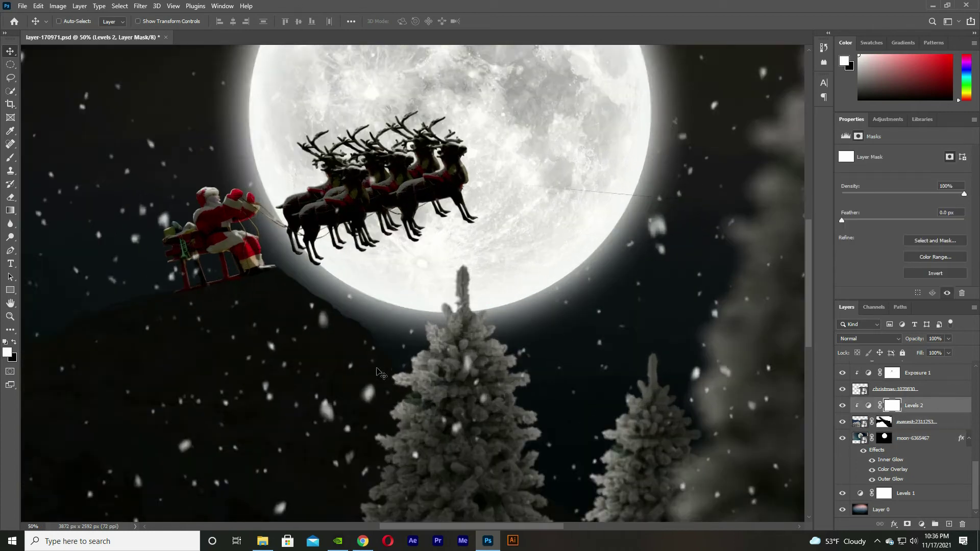
{"action": "scroll", "coordinate": [339, 284], "scroll_direction": "up", "scroll_amount": 1}
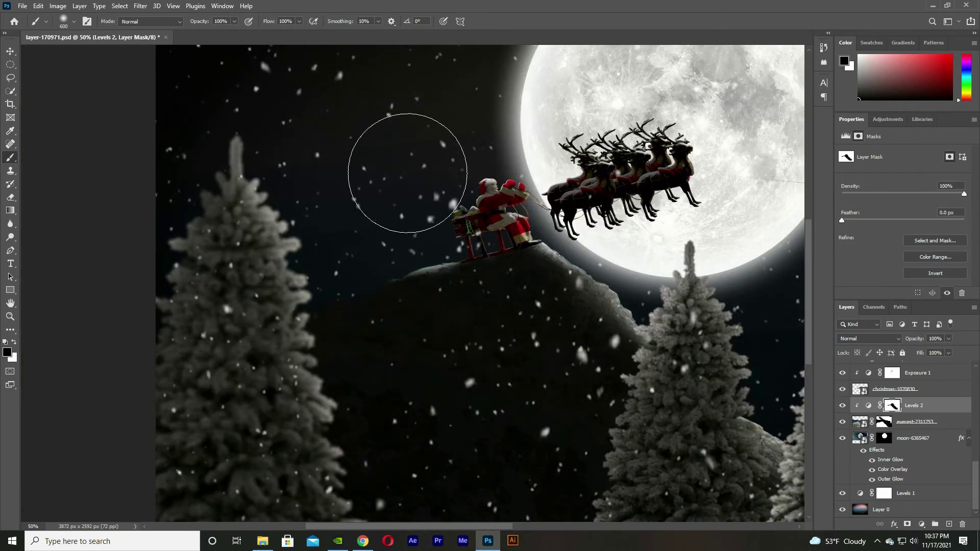
{"action": "key", "text": "x"}
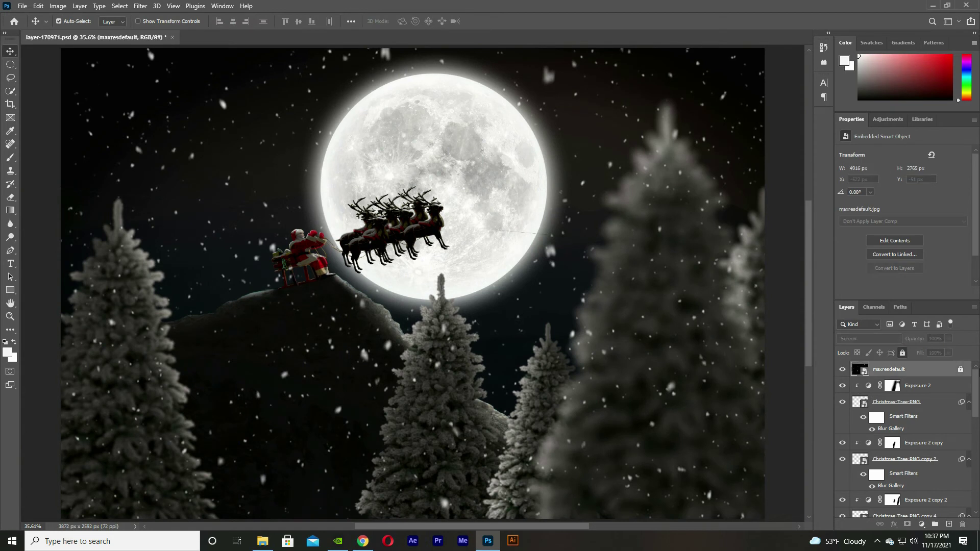
Apply an Iris Blur to the snow layer with a single tilted ellipse around the moon.
{"action": "left_click", "coordinate": [140, 6]}
{"action": "left_click", "coordinate": [280, 154]}
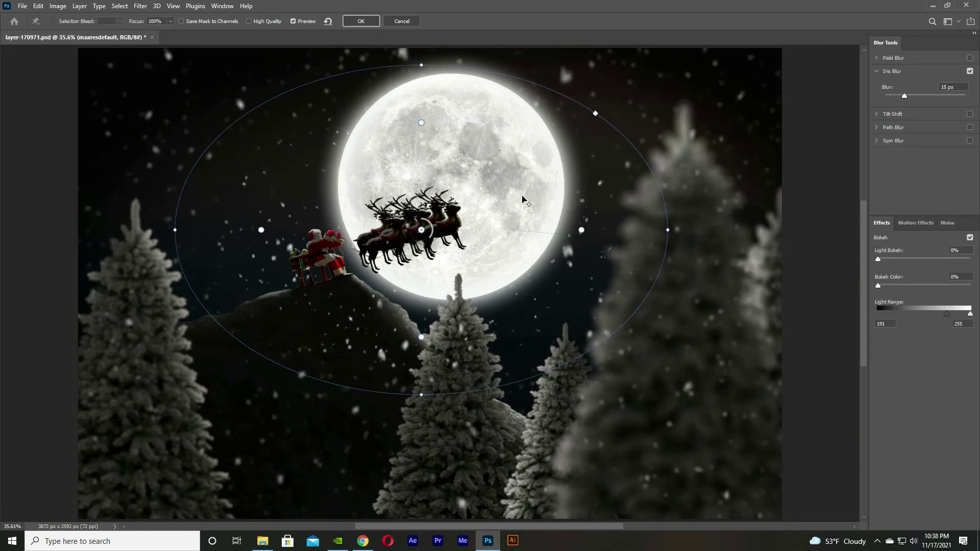
{"action": "left_click", "coordinate": [480, 284]}
{"action": "key", "text": "Delete"}
{"action": "left_click_drag", "start_coordinate": [572, 440], "coordinate": [465, 401]}
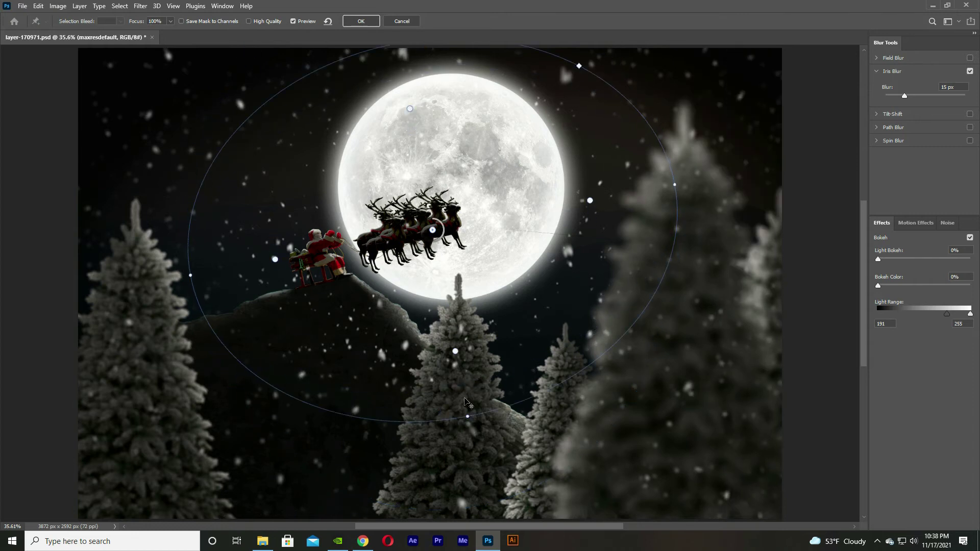
{"action": "left_click", "coordinate": [363, 21]}
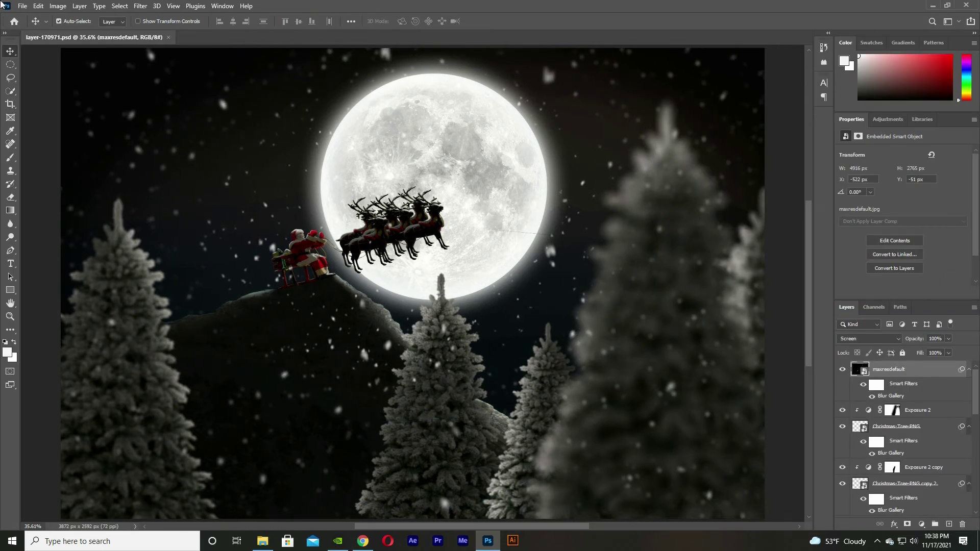
Group all layers, duplicate the group, merge the copy, and crop to the canvas edges.
{"action": "key", "text": "ctrl+alt+a"}
{"action": "key", "text": "ctrl+g"}
{"action": "key", "text": "ctrl+j"}
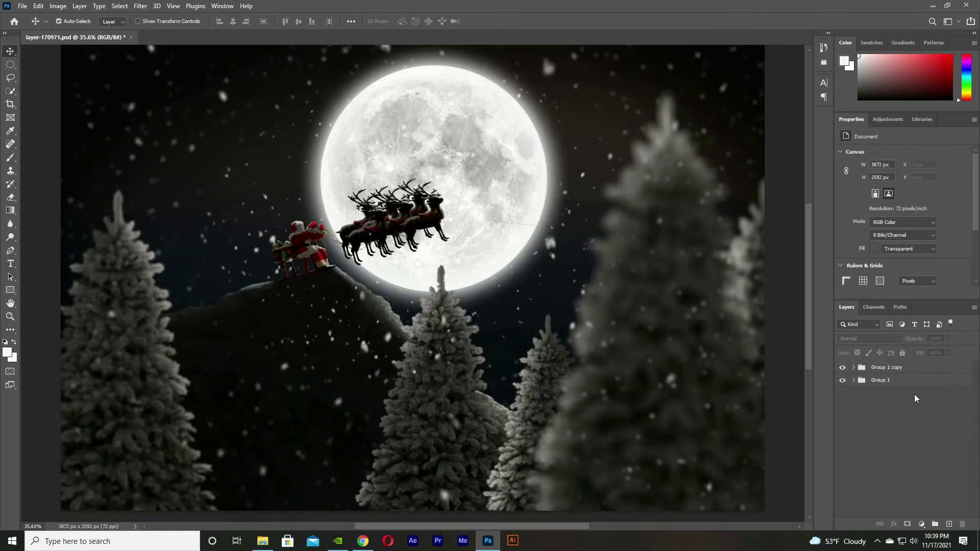
{"action": "right_click", "coordinate": [888, 368]}
{"action": "left_click", "coordinate": [889, 450]}
{"action": "key", "text": "c"}
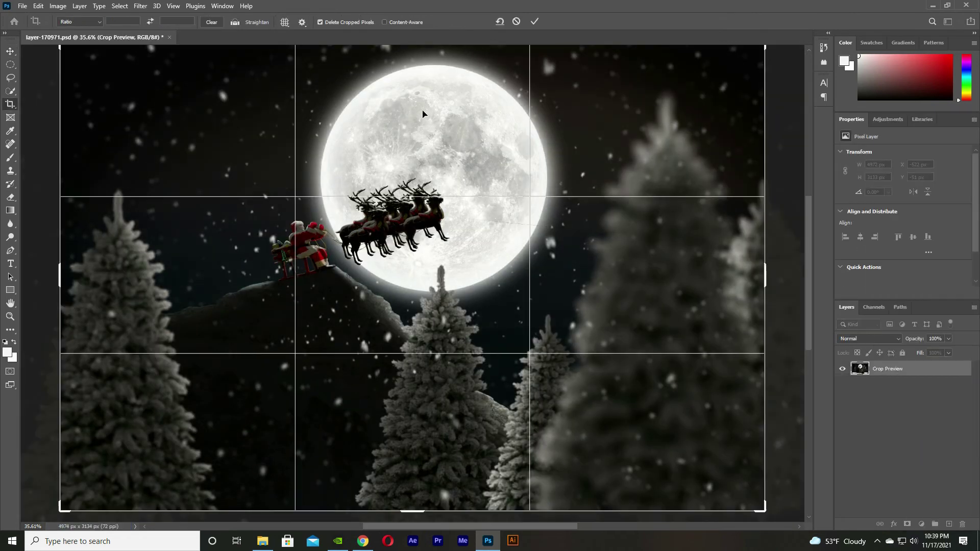
{"action": "left_click", "coordinate": [534, 21]}
{"action": "left_click", "coordinate": [141, 6]}
In Camera Raw, cool the temperature toward blue and adjust exposure, contrast (-16) and highlights.
{"action": "left_click", "coordinate": [154, 80]}
{"action": "left_click_drag", "start_coordinate": [810, 197], "coordinate": [800, 198]}
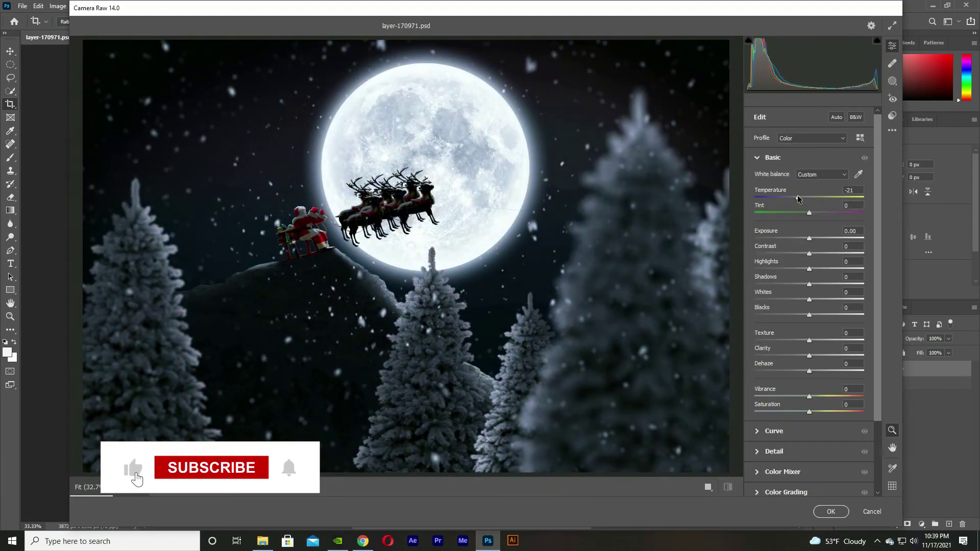
{"action": "left_click_drag", "start_coordinate": [810, 238], "coordinate": [815, 238]}
{"action": "mouse_move", "coordinate": [809, 253]}
{"action": "left_mouse_down"}
{"action": "mouse_move", "coordinate": [806, 269]}
{"action": "mouse_move", "coordinate": [840, 299]}
{"action": "mouse_move", "coordinate": [769, 240]}
{"action": "mouse_move", "coordinate": [818, 240]}
{"action": "mouse_move", "coordinate": [812, 260]}
{"action": "mouse_move", "coordinate": [770, 282]}
{"action": "left_mouse_up"}
{"action": "scroll", "coordinate": [809, 306], "scroll_direction": "down", "scroll_amount": 2}
{"action": "scroll", "coordinate": [812, 263], "scroll_direction": "down", "scroll_amount": 1}
Raise the blue curve's bright end, set Sharpening 13 and Noise Reduction 22, and lower exposure slightly.
{"action": "left_click", "coordinate": [774, 343]}
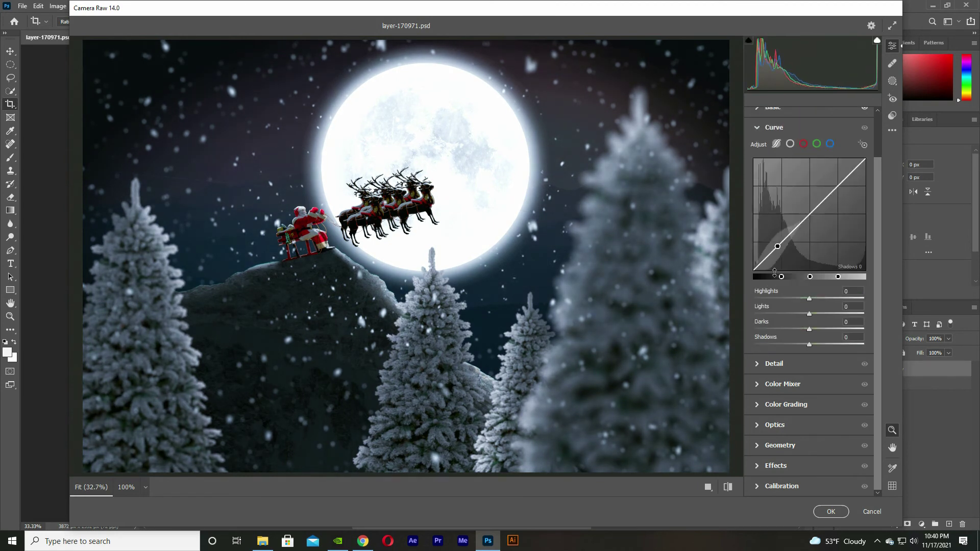
{"action": "left_click", "coordinate": [830, 181]}
{"action": "left_click_drag", "start_coordinate": [866, 195], "coordinate": [857, 195]}
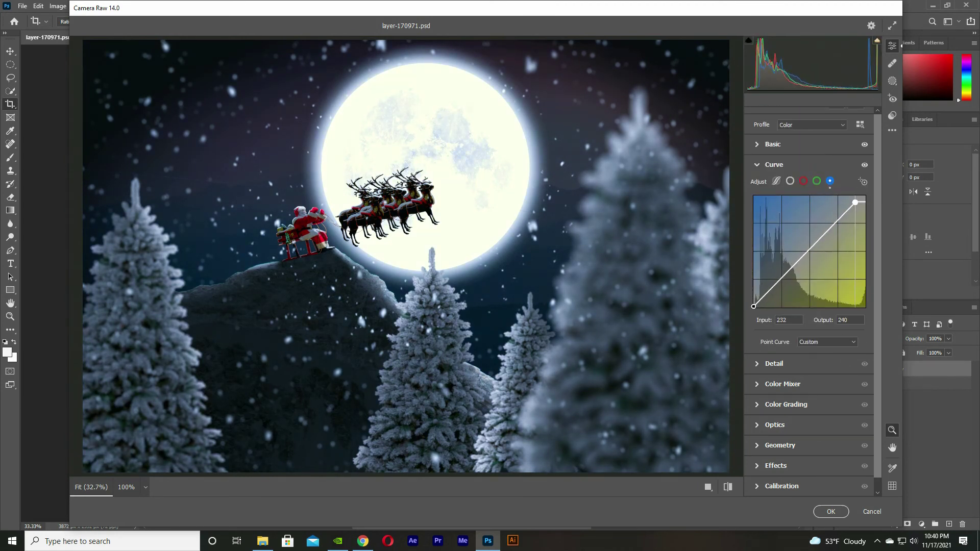
{"action": "left_click", "coordinate": [774, 364]}
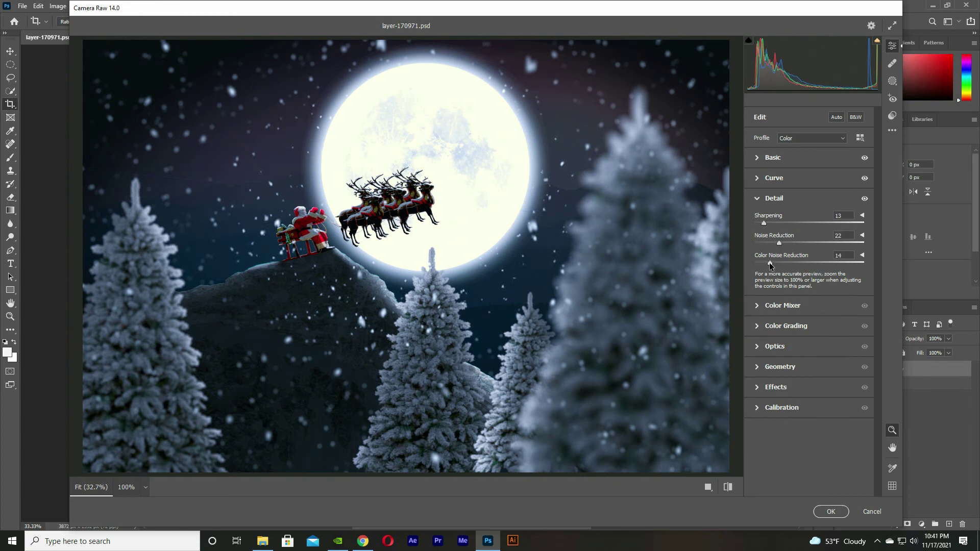
{"action": "left_click", "coordinate": [760, 306]}
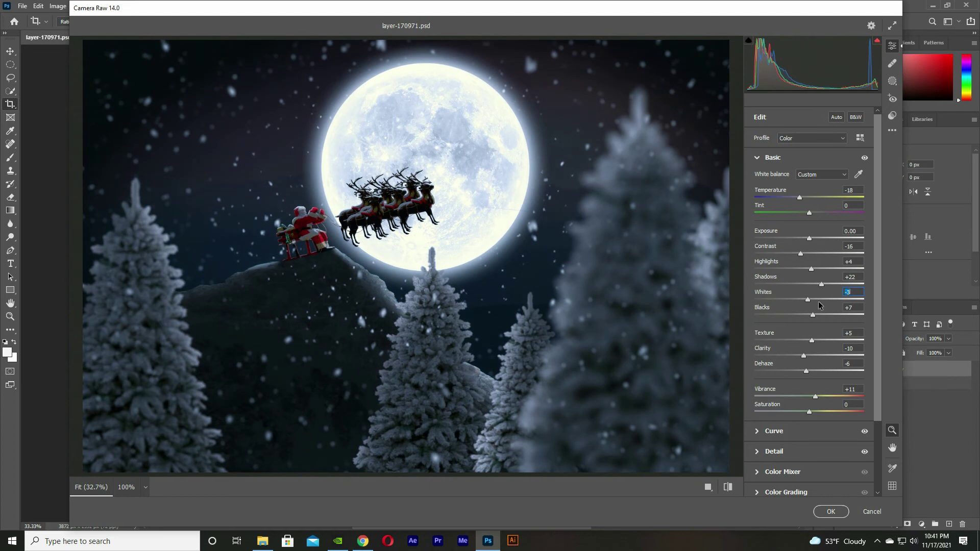
{"action": "left_click_drag", "start_coordinate": [809, 237], "coordinate": [807, 236]}
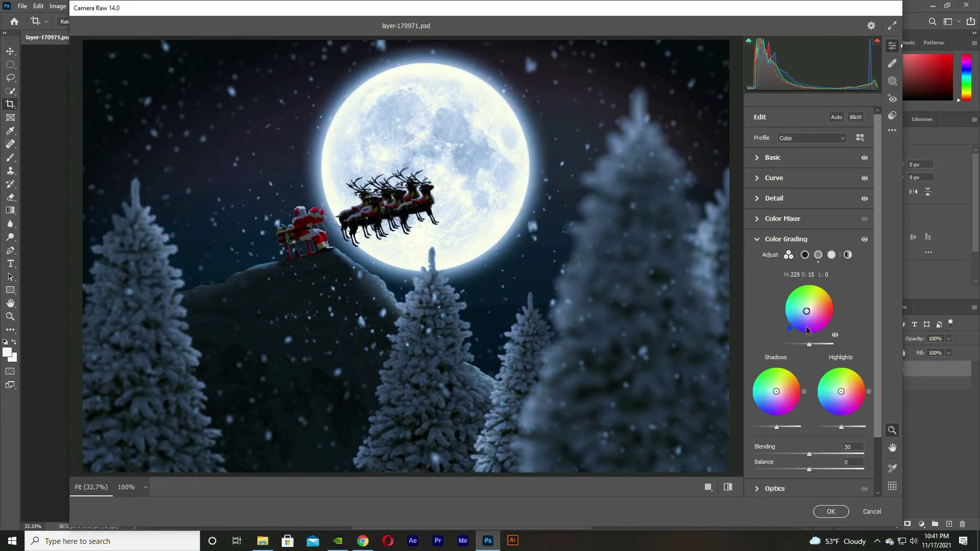
Darken the Color Grading midtones fully and adjust the grading sliders.
{"action": "left_click_drag", "start_coordinate": [804, 343], "coordinate": [774, 351]}
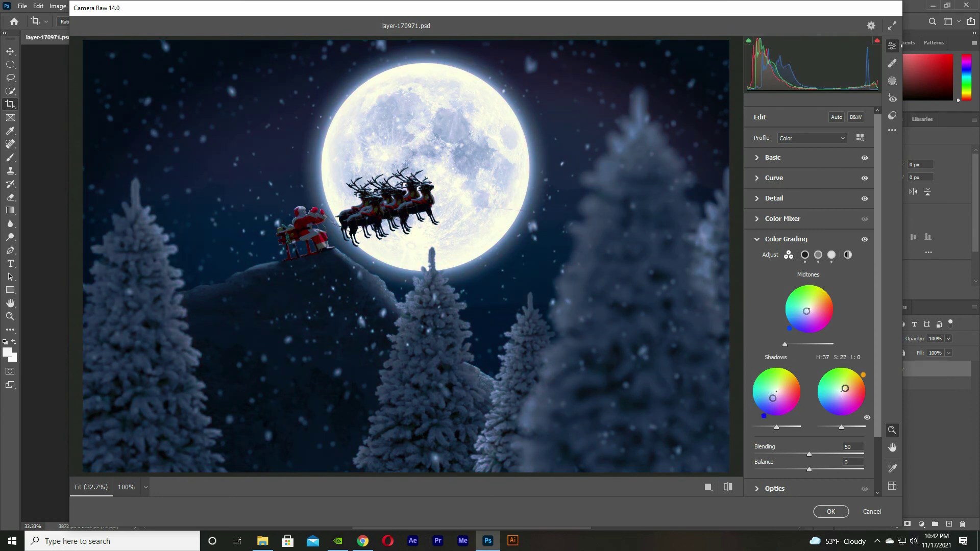
{"action": "left_click_drag", "start_coordinate": [810, 454], "coordinate": [824, 454]}
{"action": "scroll", "coordinate": [812, 409], "scroll_direction": "down", "scroll_amount": 2}
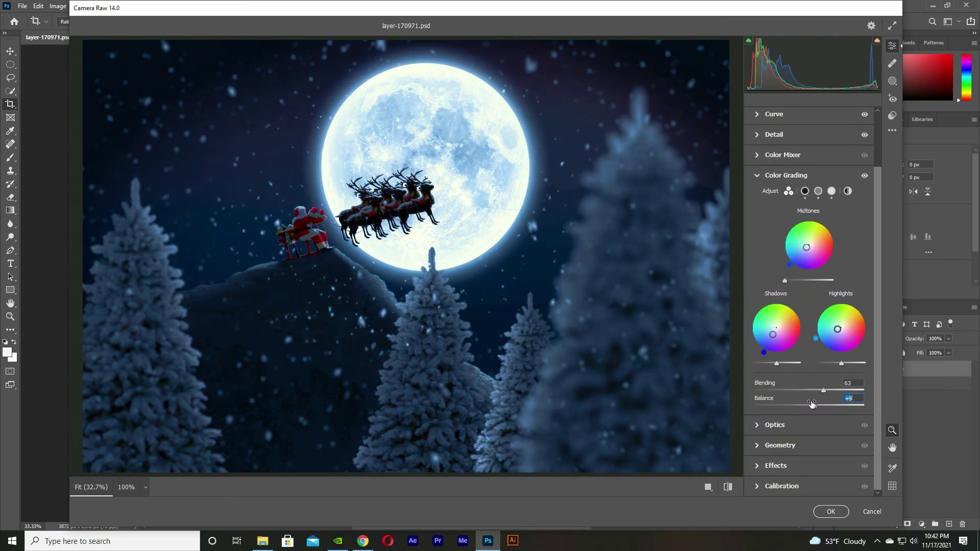
Add a -30 vignette and raise the Calibration Blue Primary saturation.
{"action": "left_click", "coordinate": [757, 466]}
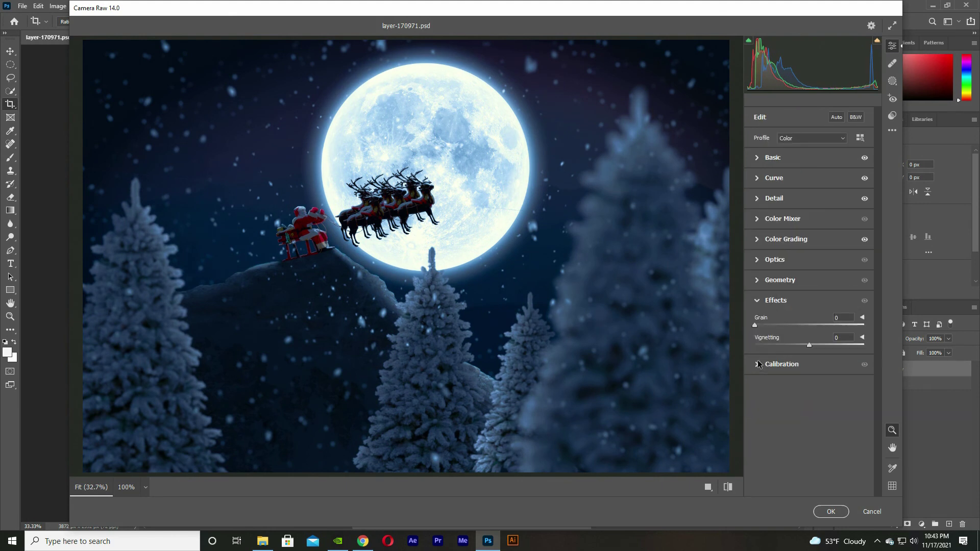
{"action": "left_click_drag", "start_coordinate": [809, 345], "coordinate": [793, 347]}
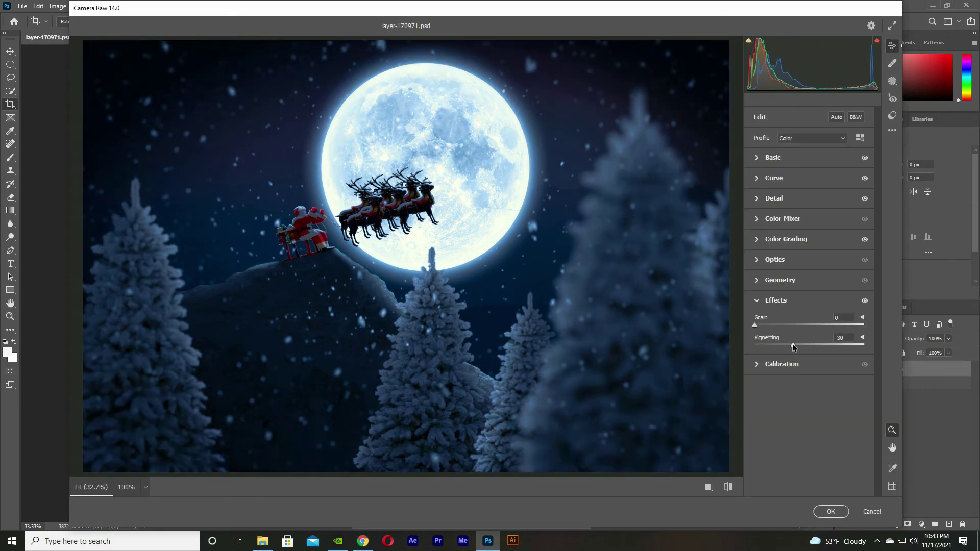
{"action": "left_click", "coordinate": [758, 364]}
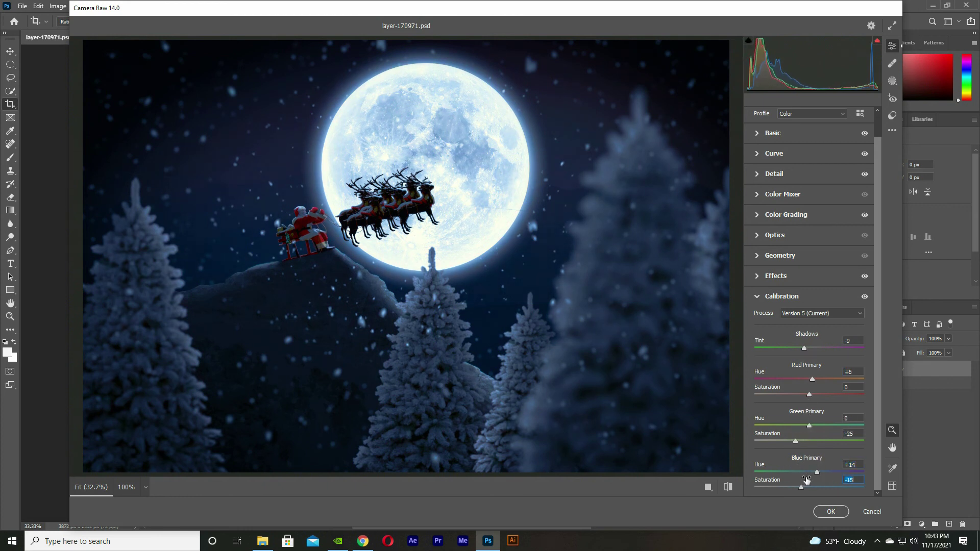
{"action": "left_click_drag", "start_coordinate": [753, 479], "coordinate": [810, 478]}
{"action": "left_click", "coordinate": [786, 196]}
Apply the Camera Raw blue night grade to the image.
{"action": "left_click", "coordinate": [831, 512]}
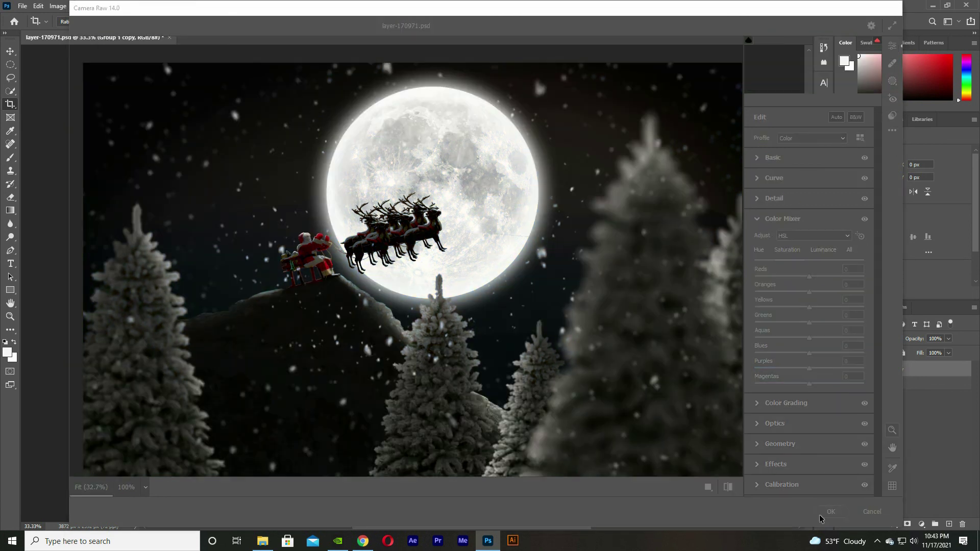